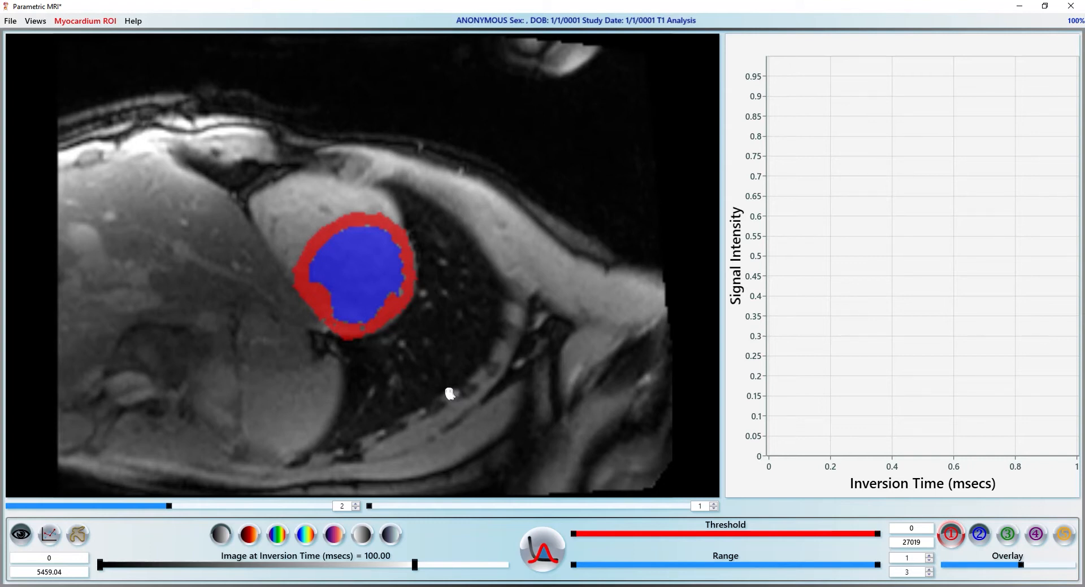
Review the myocardium and blood pool ROIs through the slices, and view the available save options.
scroll(346, 308, "up", 1)
scroll(347, 307, "down", 2)
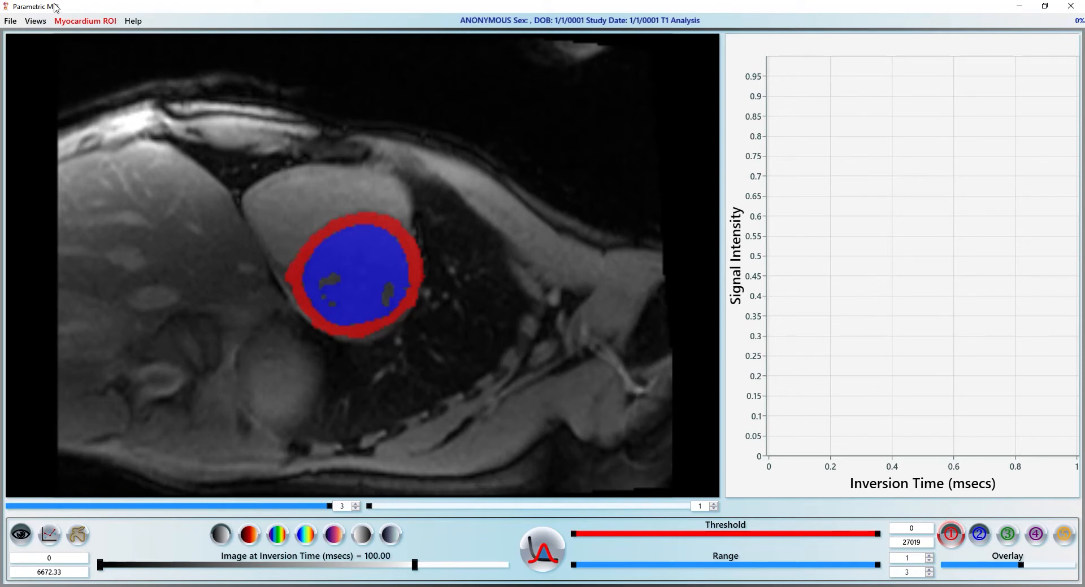
left_click(9, 22)
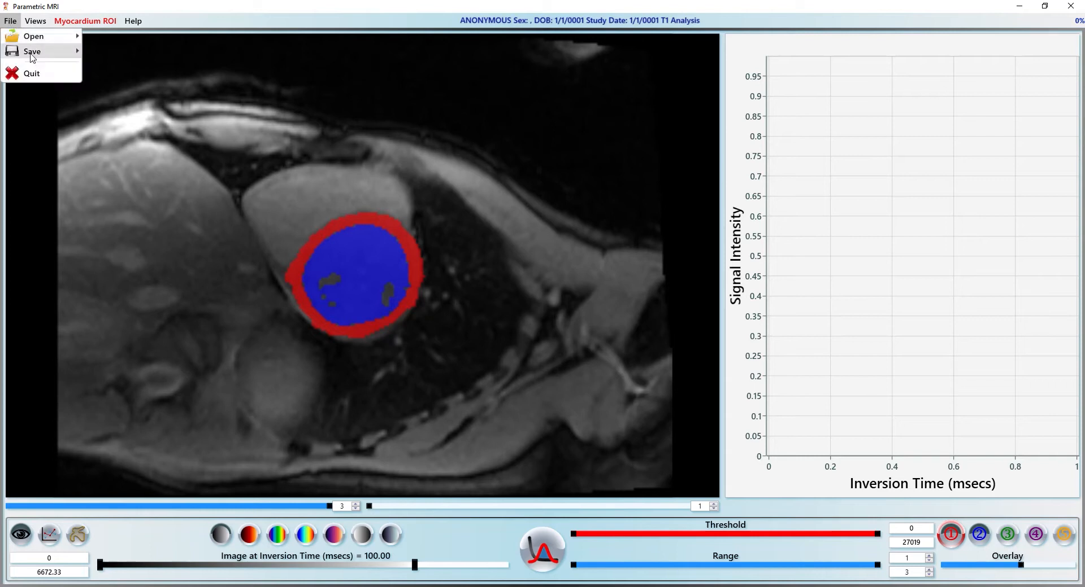
mouse_move(33, 57)
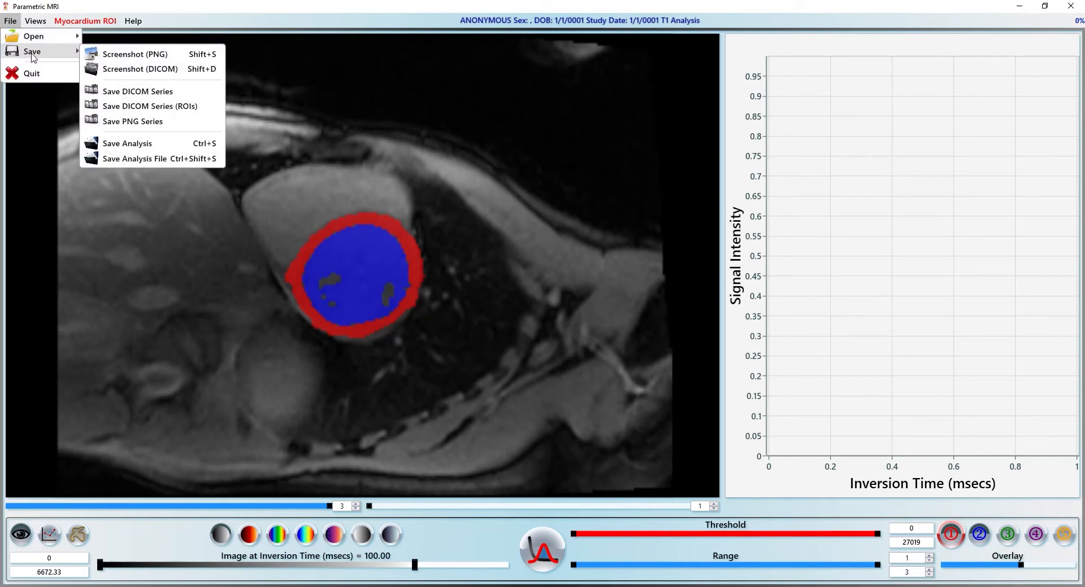
left_click(152, 178)
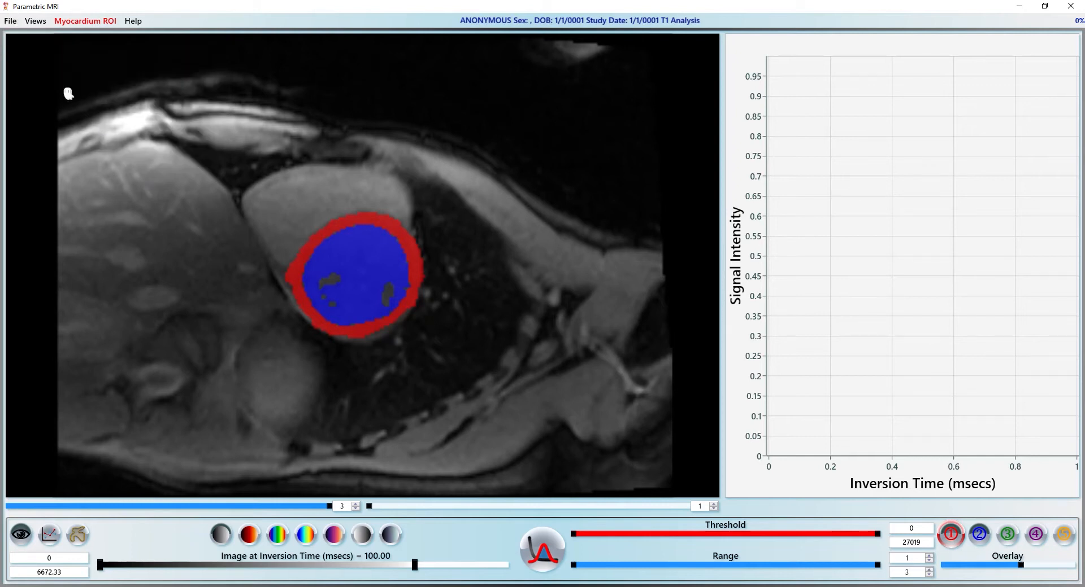
Open the Batch Processing view and point out the saved T1 analysis of series 30, 37 and 44.
left_click(35, 22)
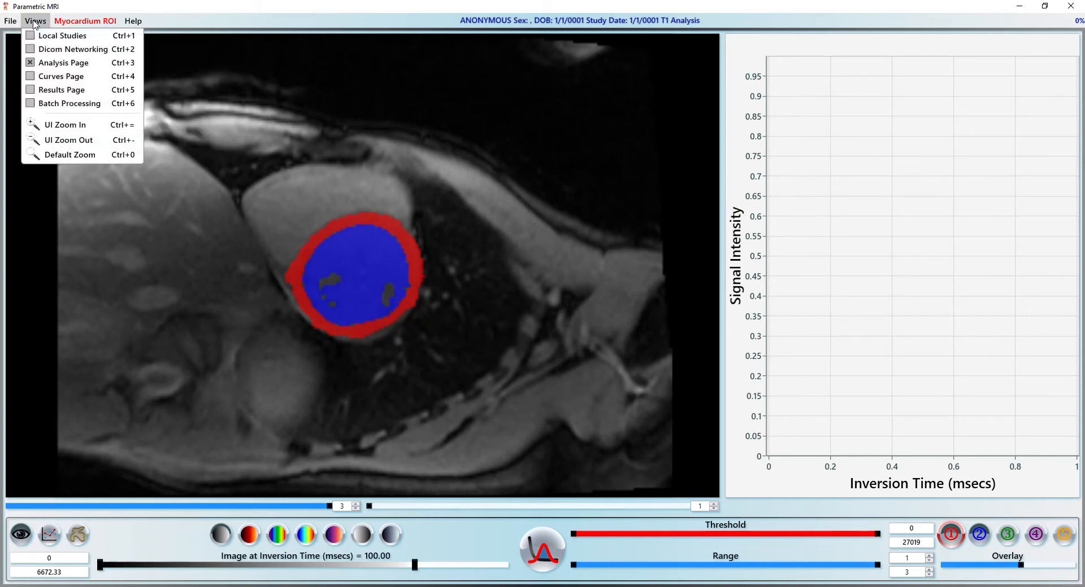
left_click(70, 104)
left_click(186, 84)
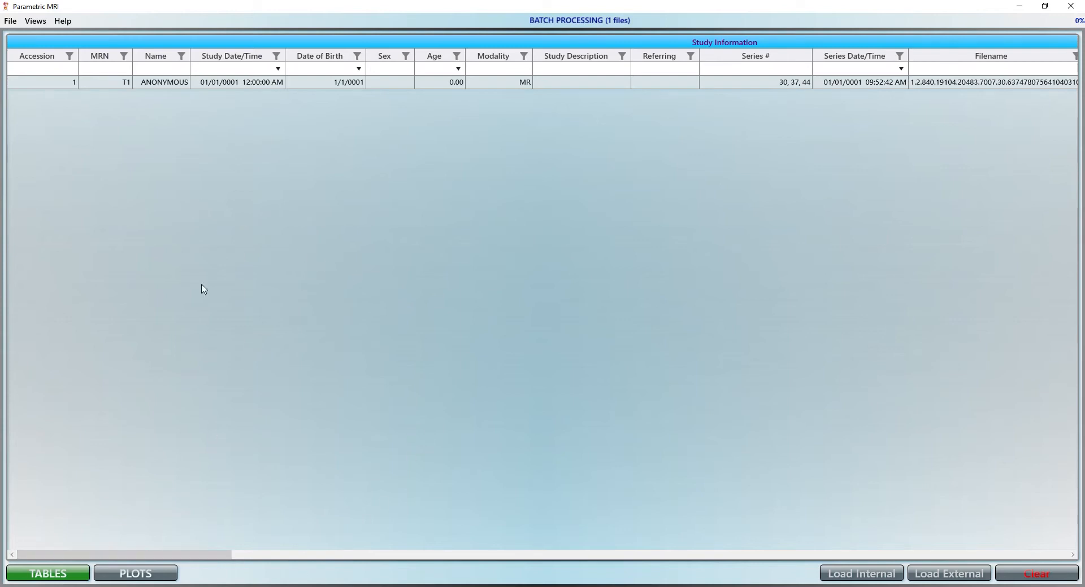
Return to Local Studies and load the selected post_MOLLI MOCO series for T1 Mapping.
key("F1")
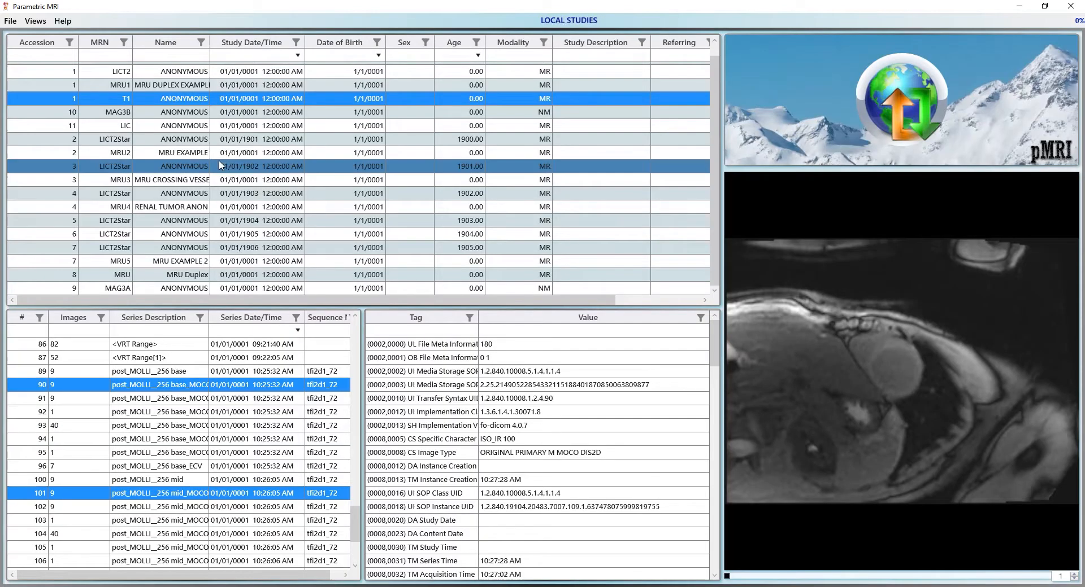
right_click(180, 388)
mouse_move(253, 187)
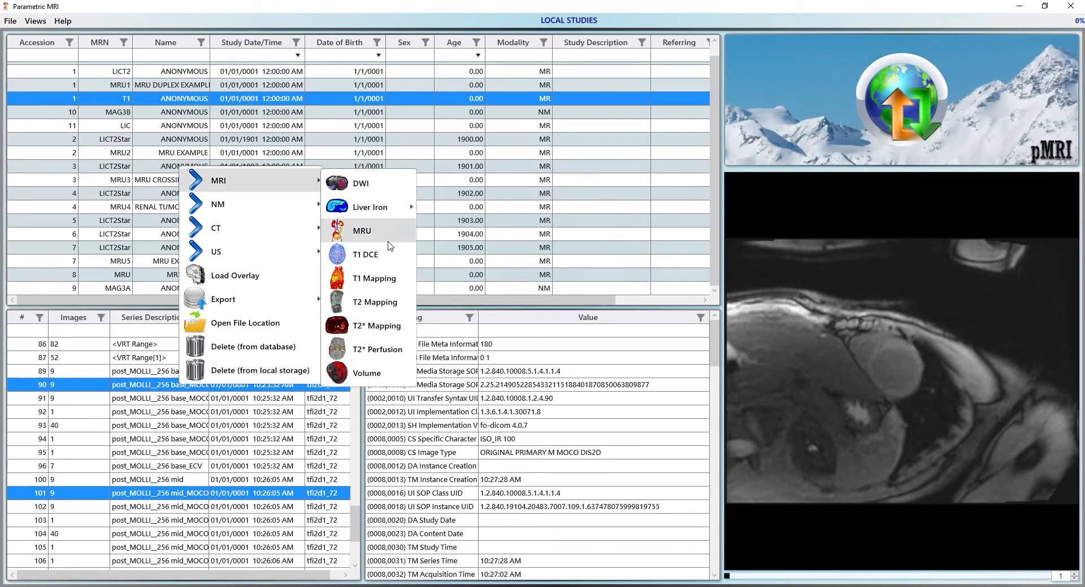
left_click(373, 280)
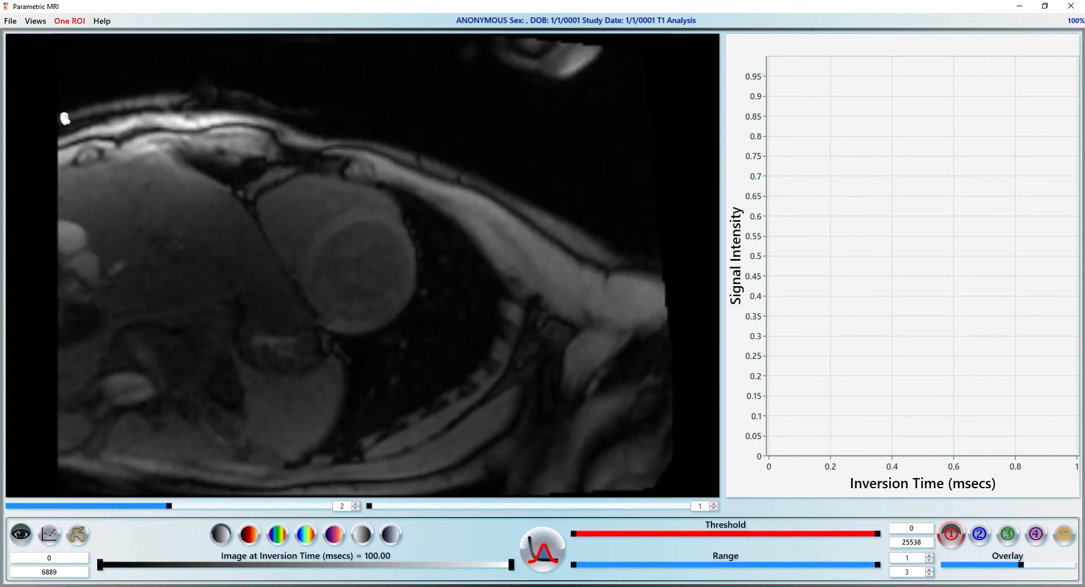
From Batch Processing, load and transform the ROIs of the saved T1 analysis (series 30, 37, 44) onto the open series.
left_click(35, 22)
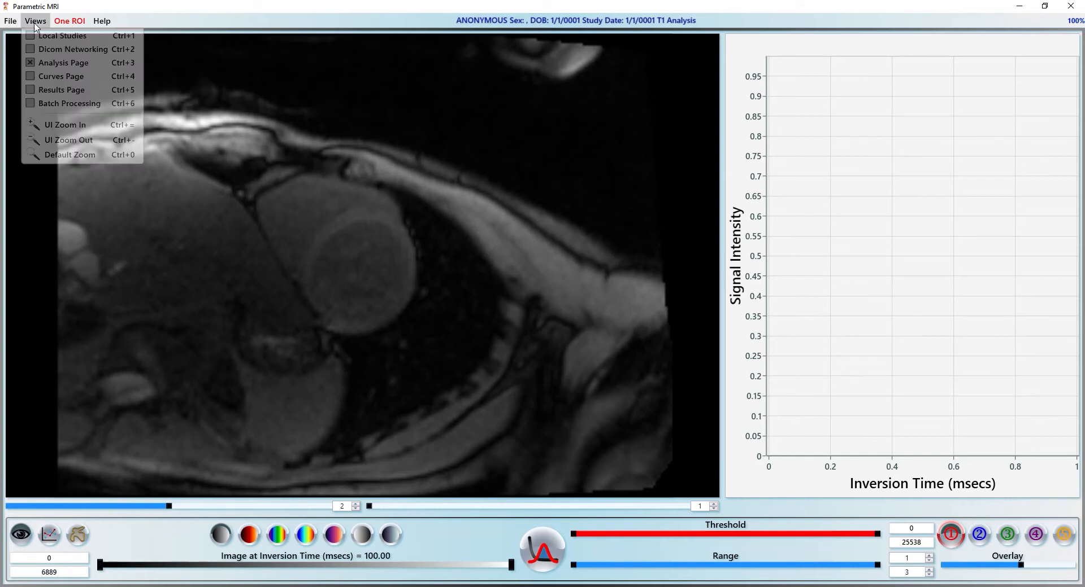
left_click(77, 104)
left_click(149, 83)
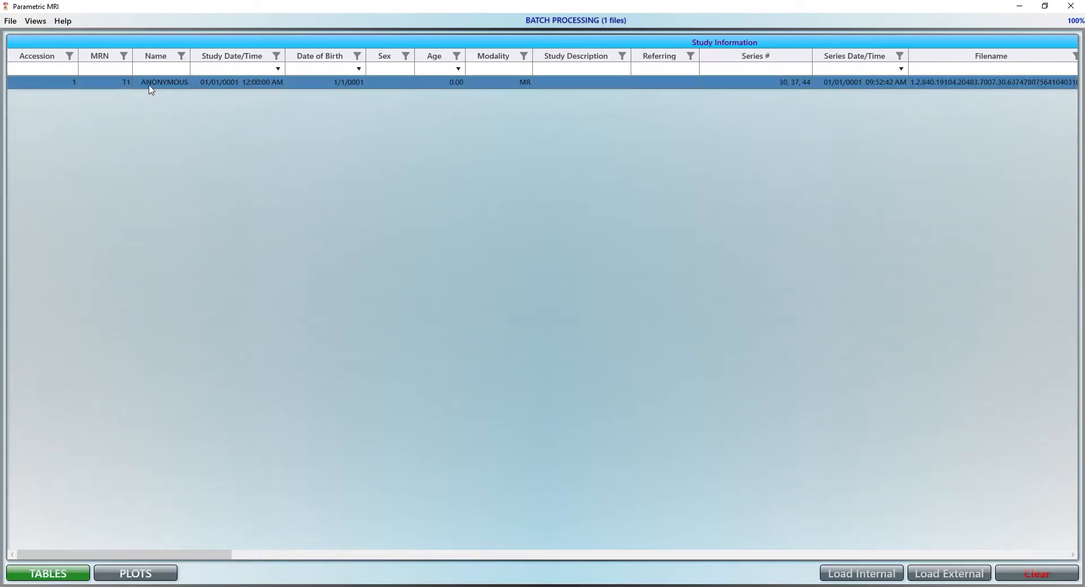
right_click(168, 91)
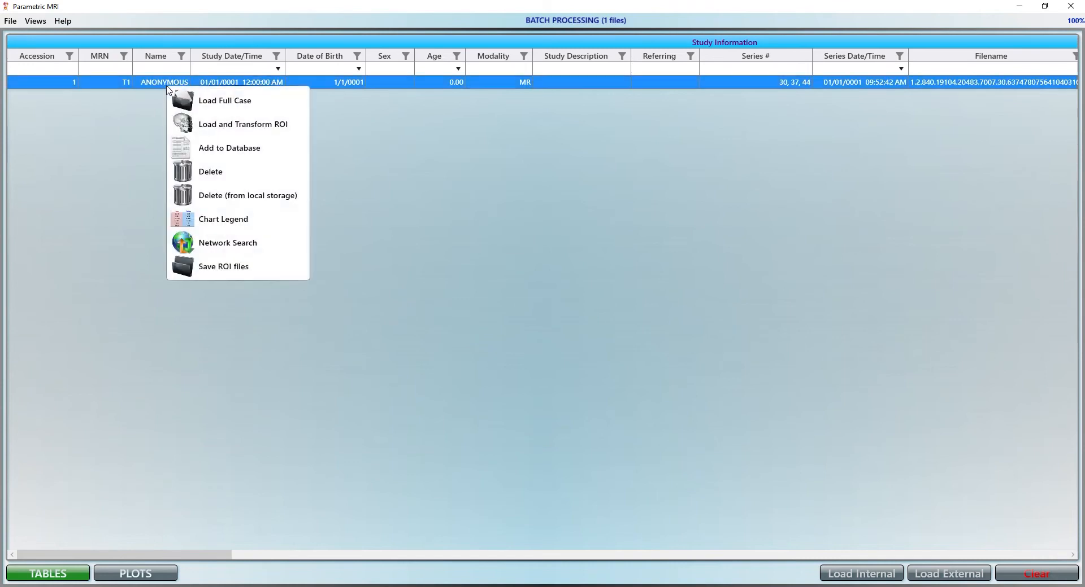
left_click(238, 133)
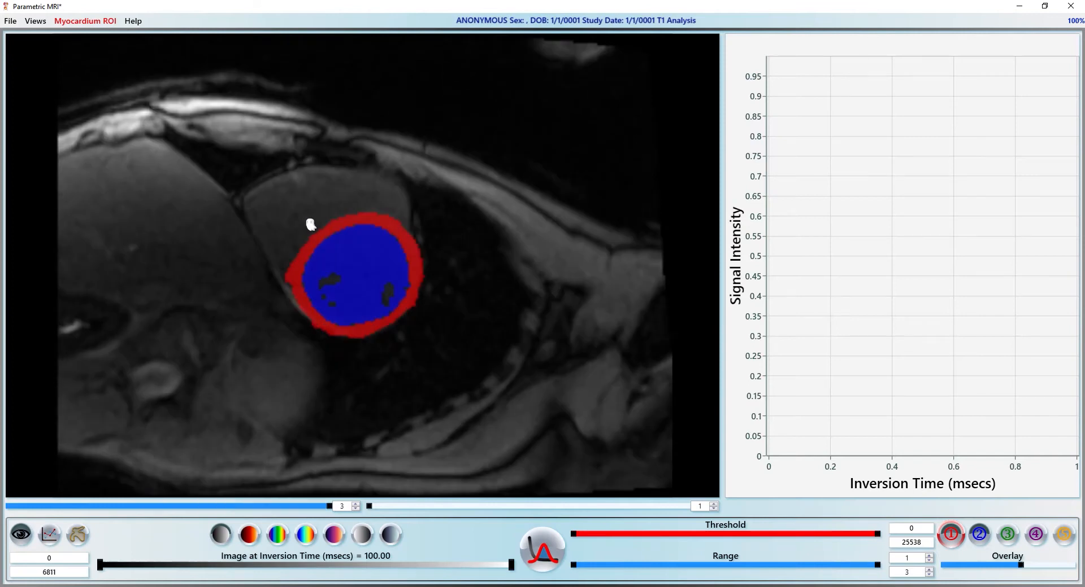
Check the transferred ROIs on slice 2, calculate the T1 analysis results, and return to the image view.
scroll(310, 226, "down", 1)
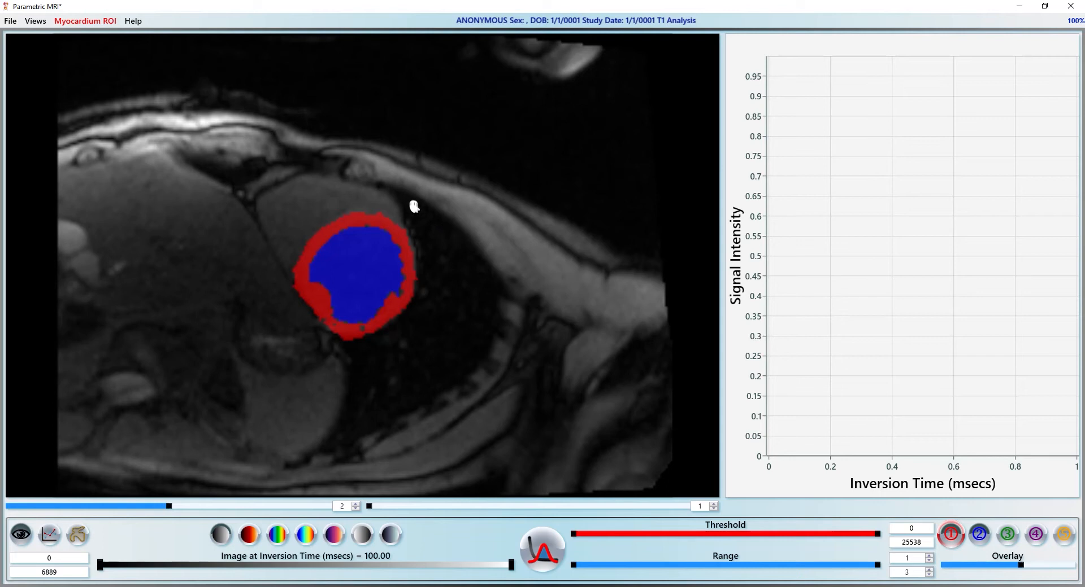
left_click(542, 547)
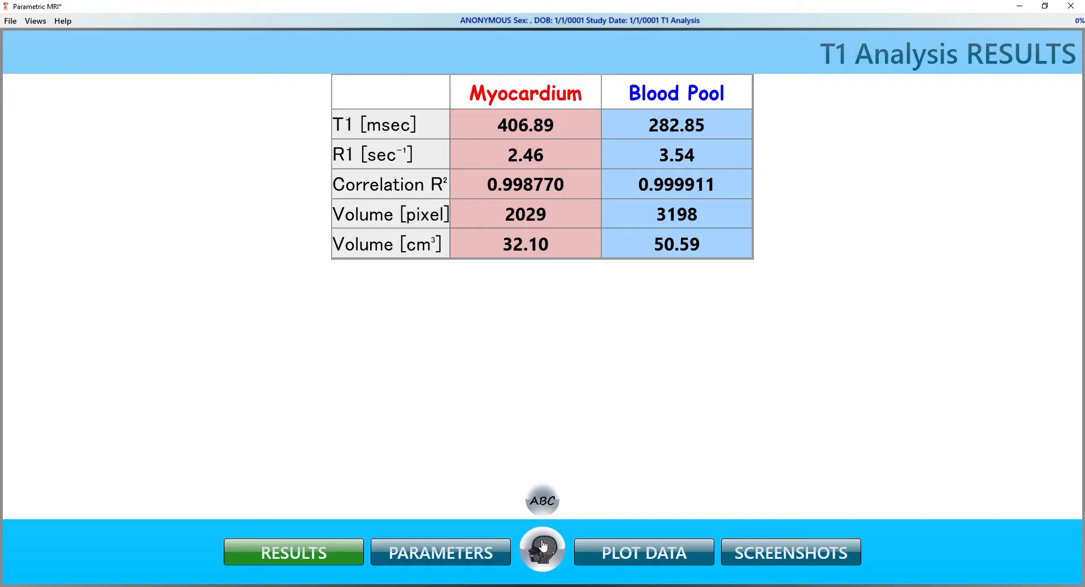
left_click(542, 547)
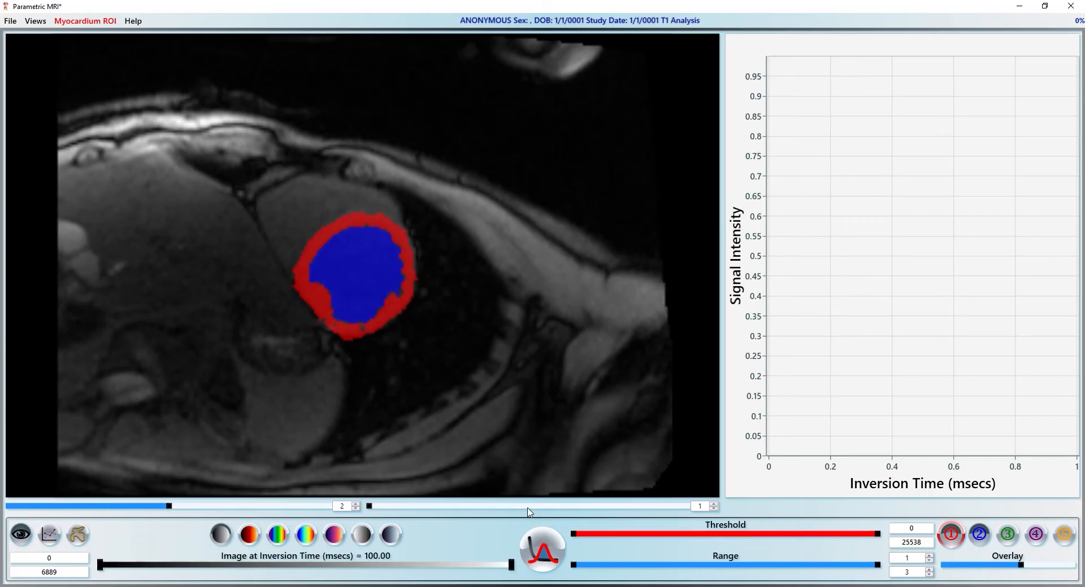
Reopen Batch Processing and select the T1 analysis of series 30, 37 and 44.
left_click(37, 22)
left_click(60, 105)
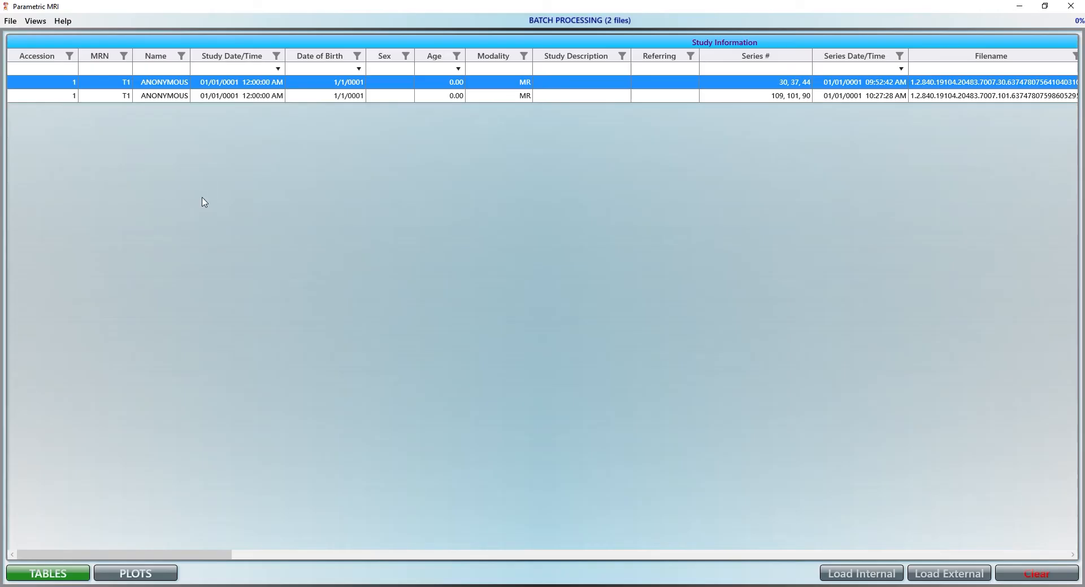
left_click(241, 96)
left_click(243, 86)
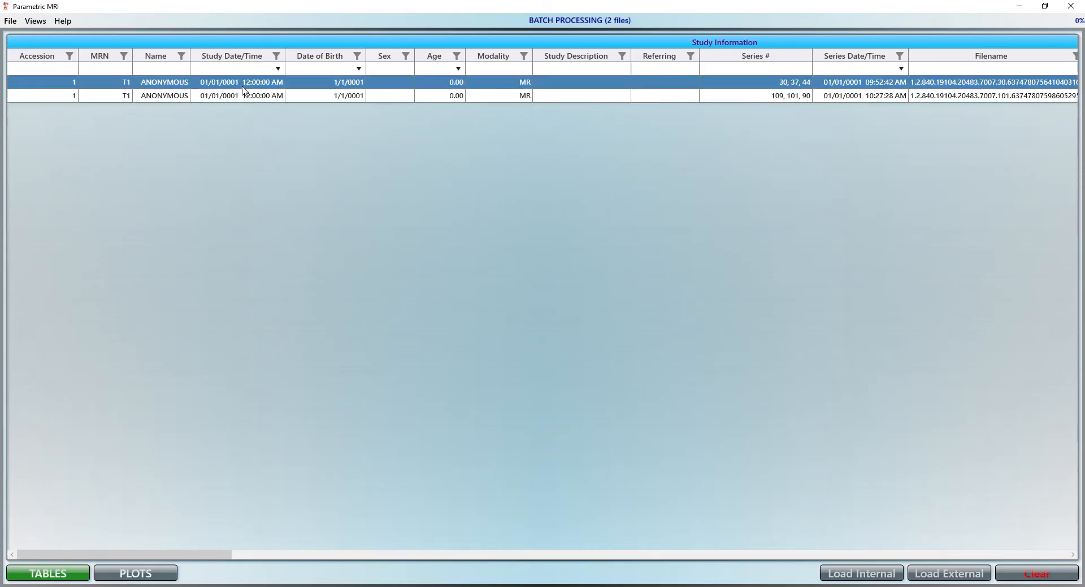
Consult the chart legend for the T1 Mapping parameters and compare the Myocardium and Blood Pool values of both analyses.
left_click_drag(218, 553, 436, 556)
right_click(520, 90)
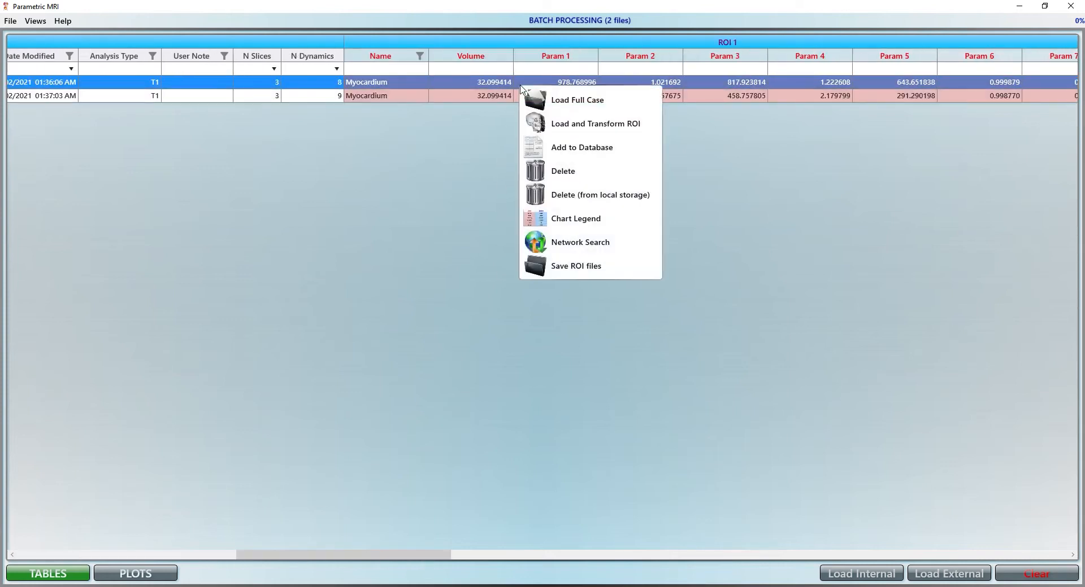
left_click(579, 220)
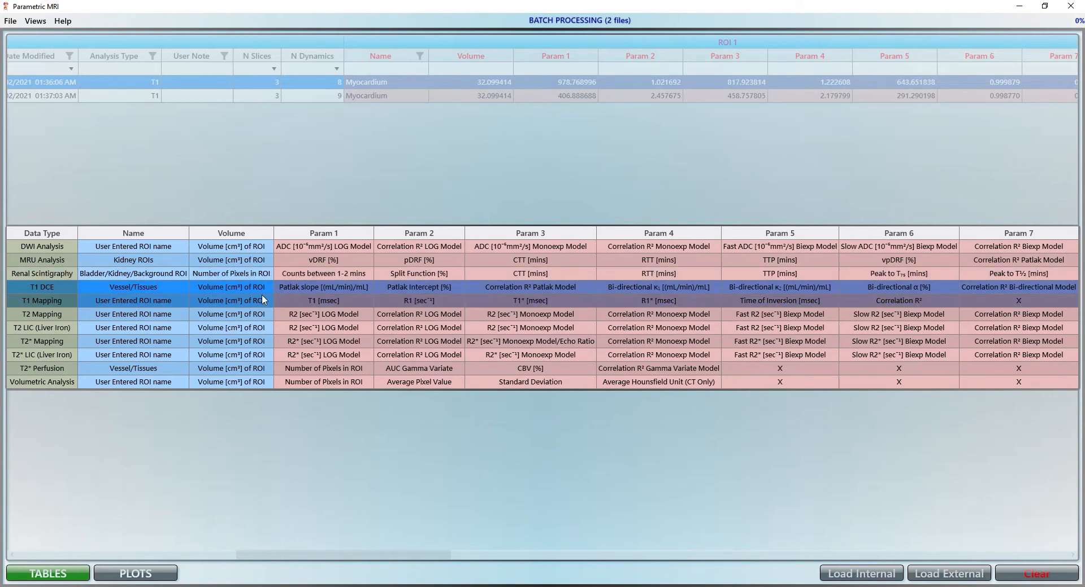
left_click(337, 306)
left_click_drag(358, 552, 414, 555)
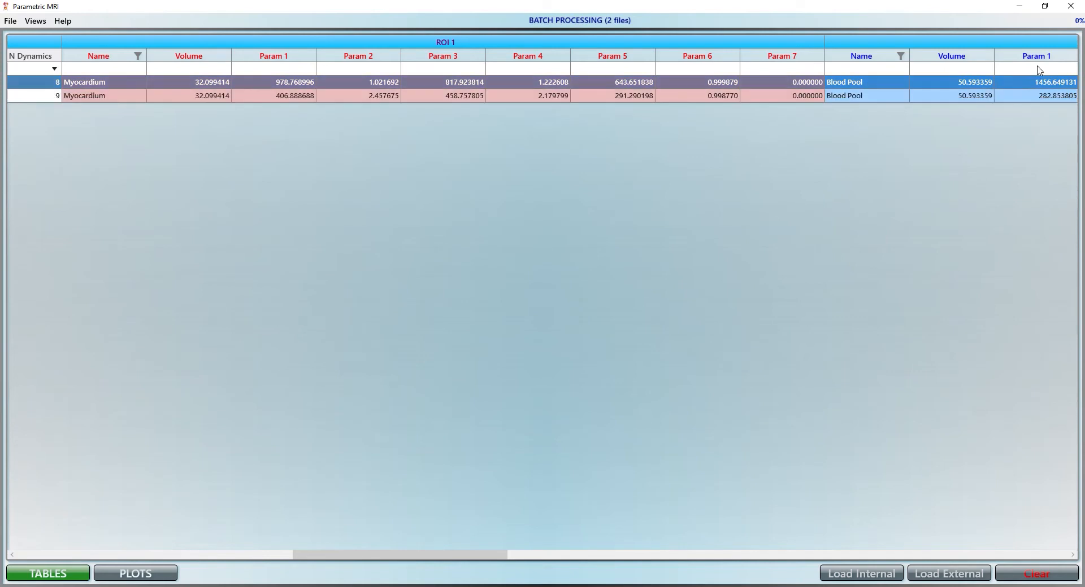
left_click_drag(1036, 76, 1042, 104)
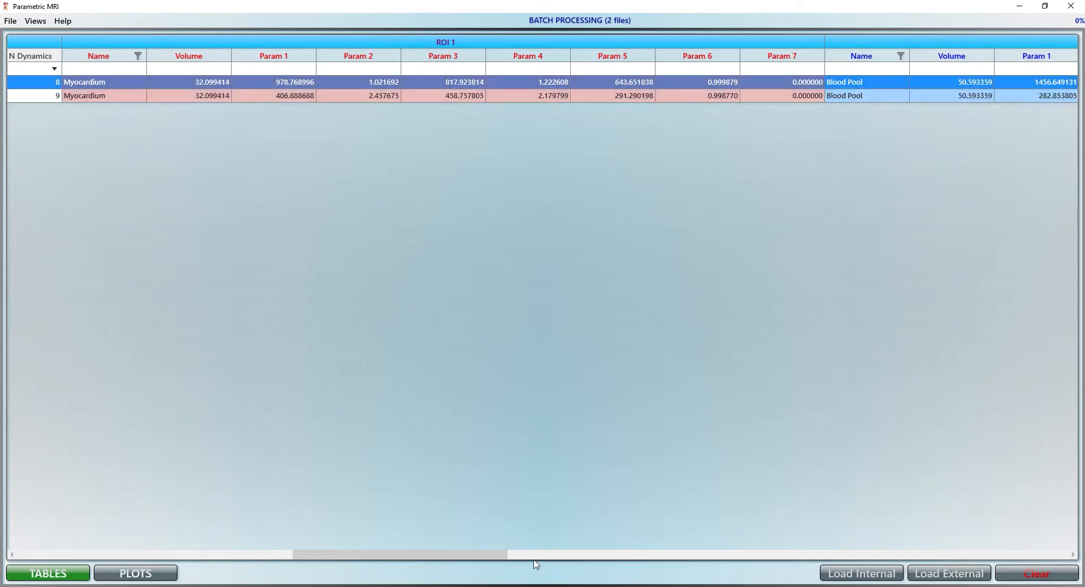
Load the full case of the T1 analysis with series 30, 37 and 44, and look through its slices.
left_click_drag(512, 558, 179, 515)
right_click(187, 79)
left_click(252, 103)
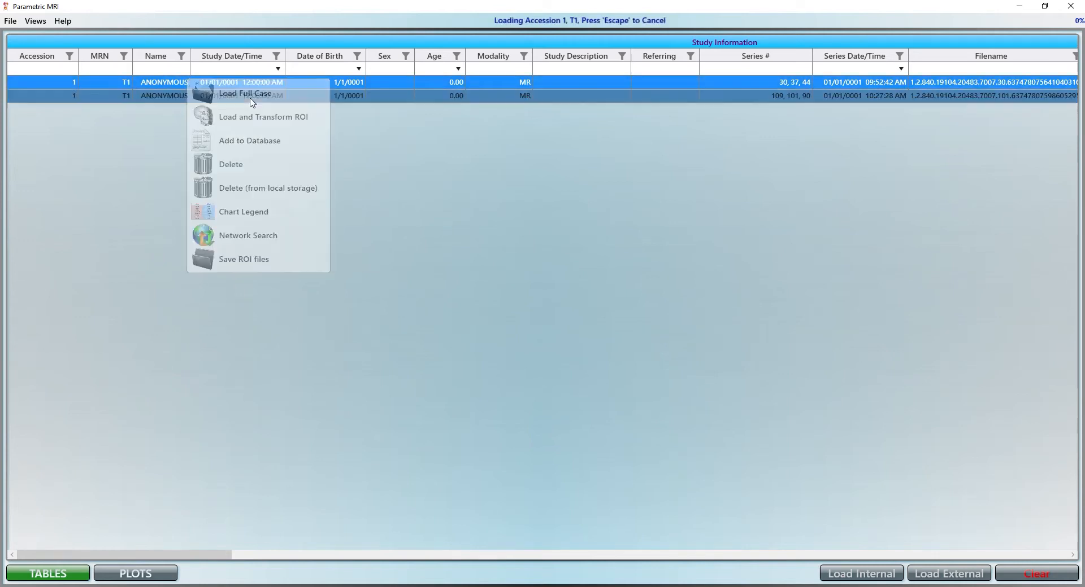
scroll(310, 321, "down", 2)
scroll(310, 321, "up", 2)
scroll(311, 321, "down", 1)
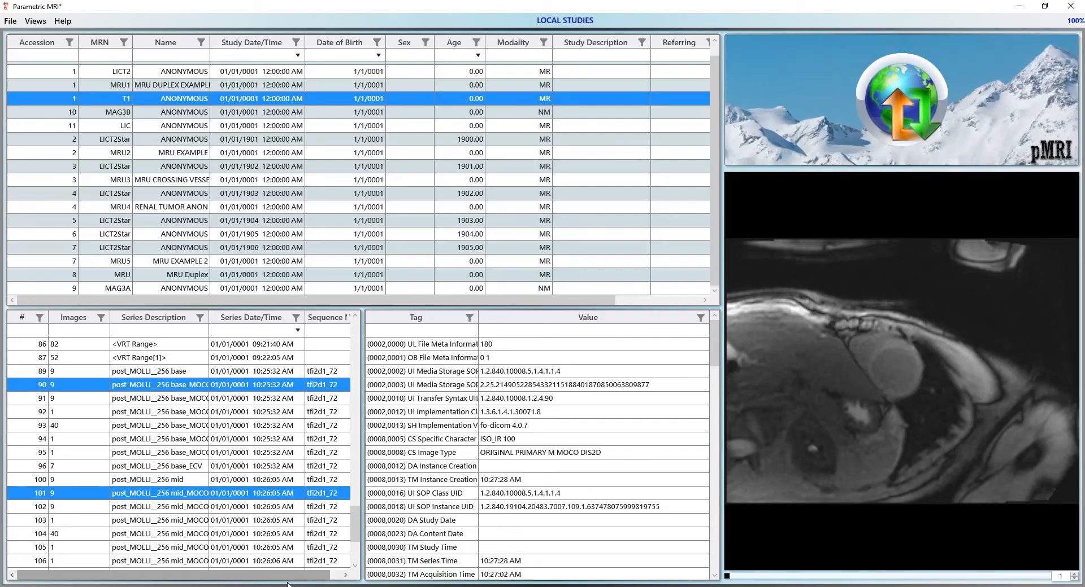
Switch to File Explorer and load ANONYMOUS_T2Liver_000.pmri from the ROIs folder into Parametric MRI.
key("alt+Tab")
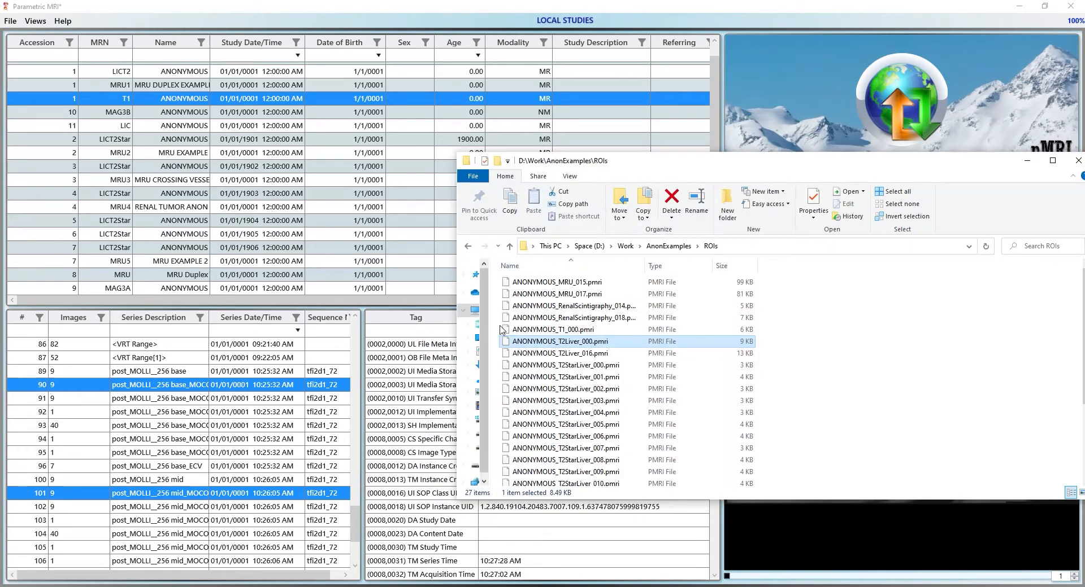
left_click(573, 353)
left_click_drag(577, 343, 237, 181)
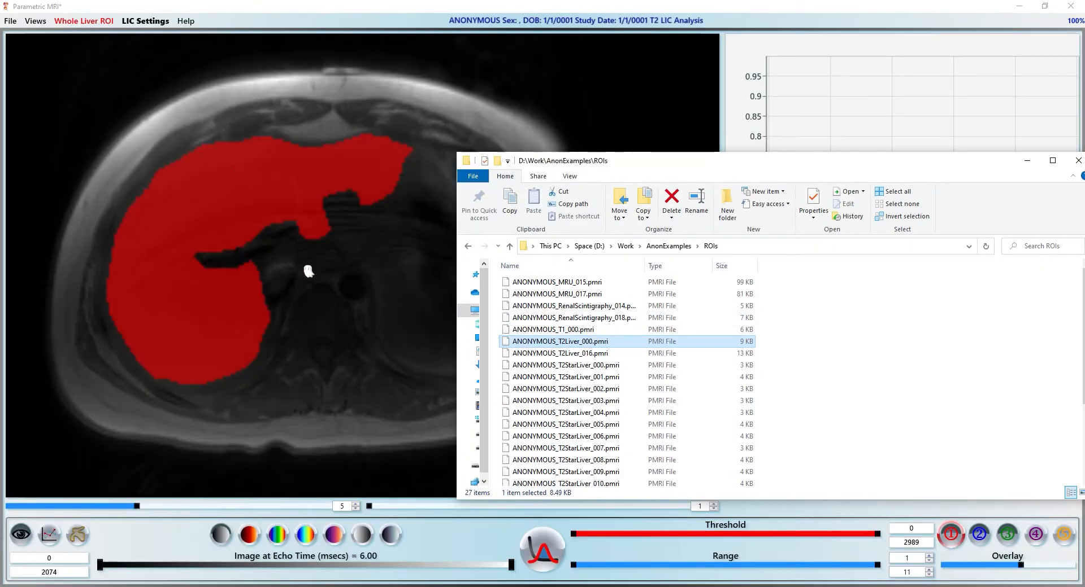
Brighten the liver image and look through the slices to check the Whole Liver ROI.
left_click(310, 273)
left_click_drag(352, 316, 335, 273)
scroll(355, 299, "up", 4)
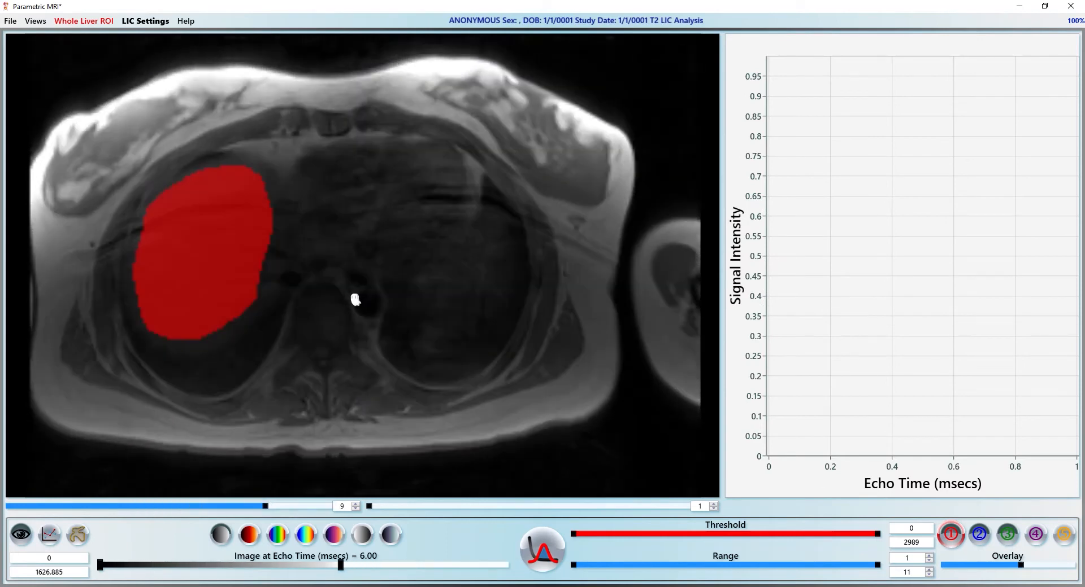
scroll(358, 300, "down", 5)
scroll(359, 300, "up", 2)
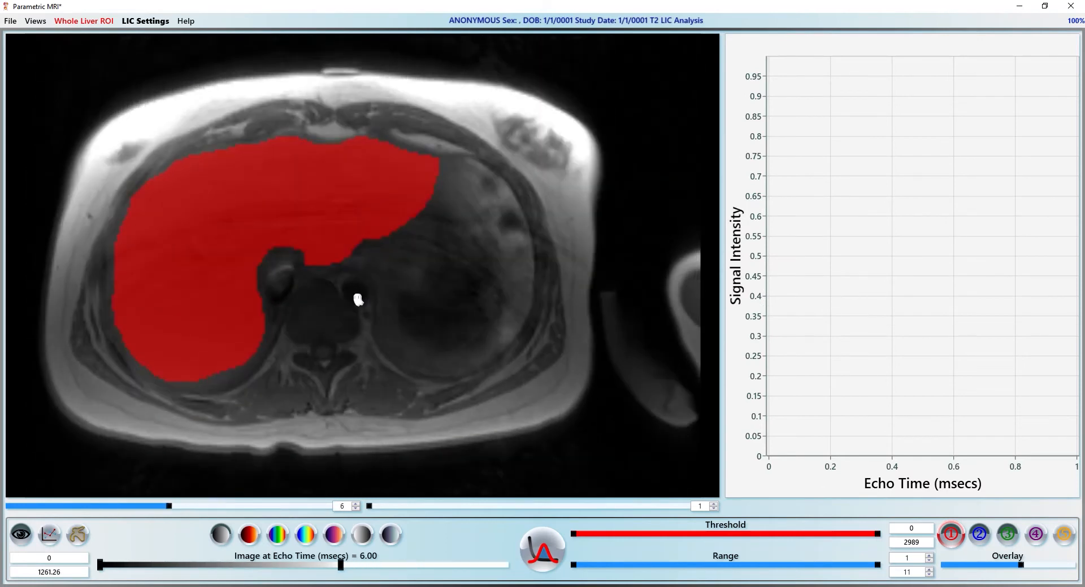
View the available options for opening a saved analysis.
left_click(10, 21)
mouse_move(34, 36)
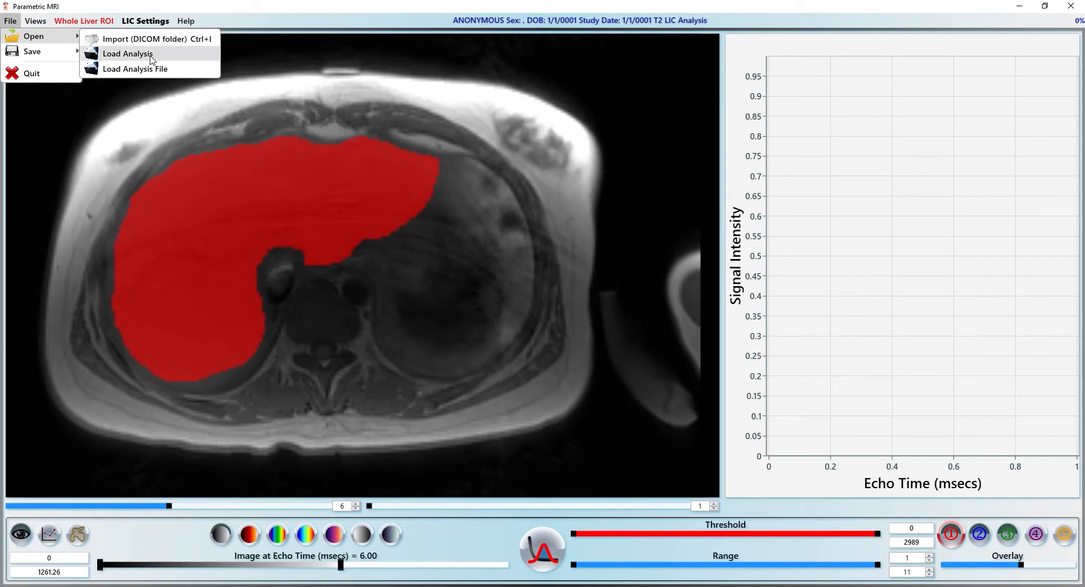
left_click(229, 148)
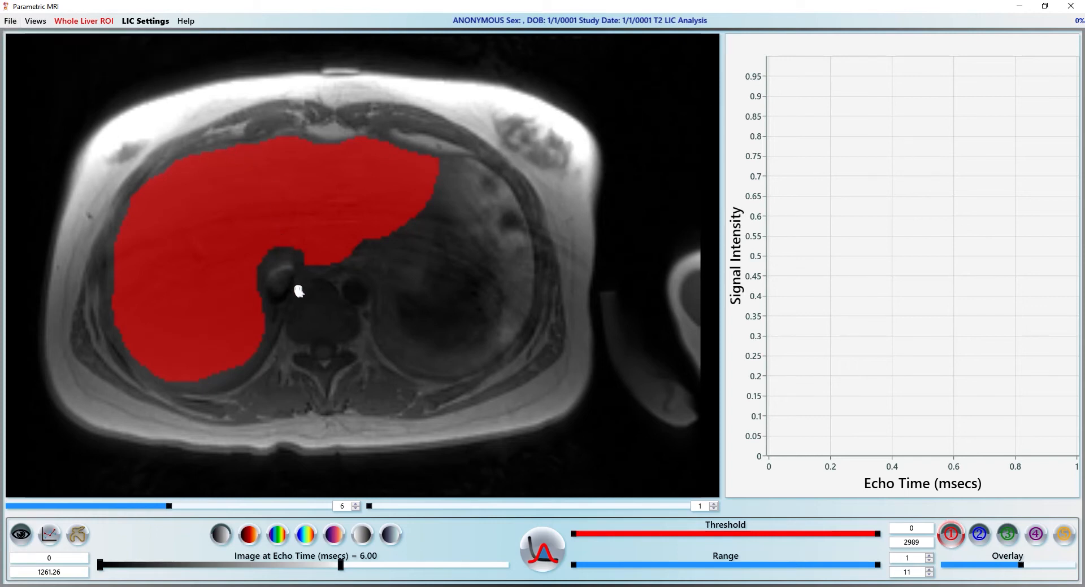
Delete the Whole Liver ROI and restore it by loading ANONYMOUS_T2Liver_000.pmri again from File Explorer.
key("Delete")
key("alt+Tab")
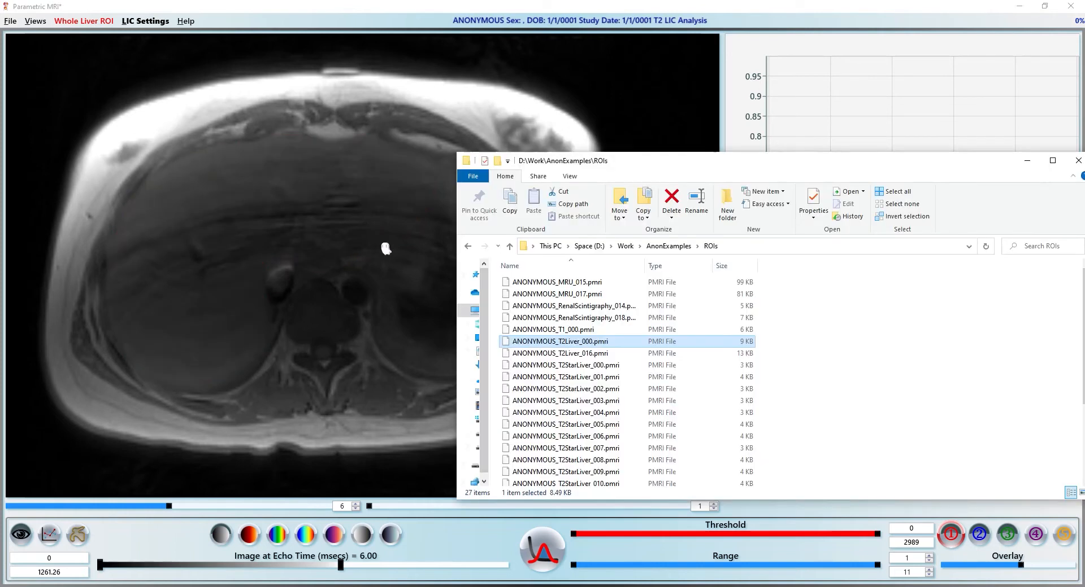
left_click_drag(536, 349, 358, 291)
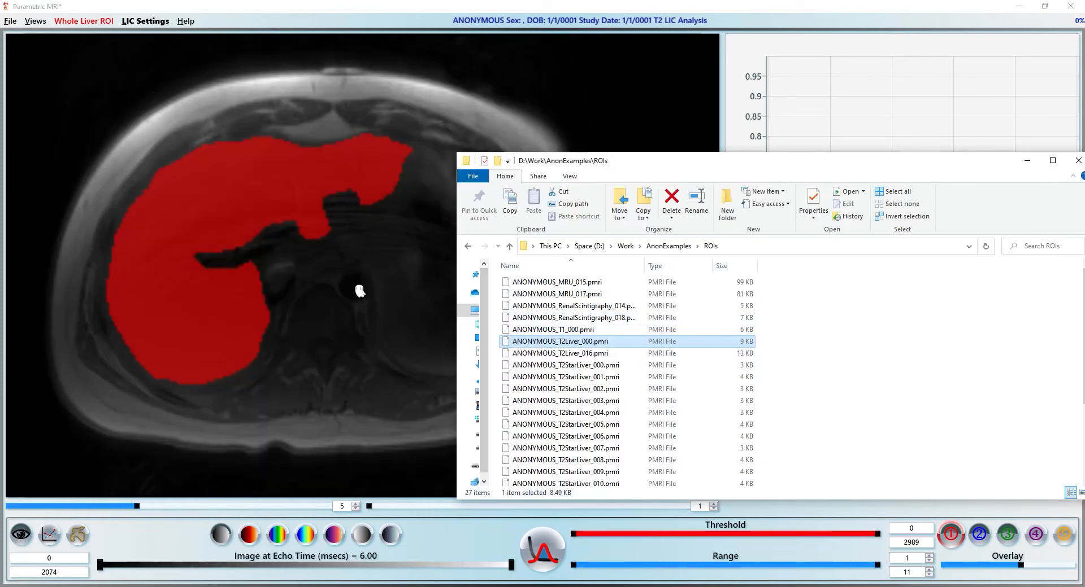
scroll(367, 282, "up", 5)
scroll(376, 295, "down", 6)
scroll(378, 296, "up", 2)
scroll(378, 296, "down", 2)
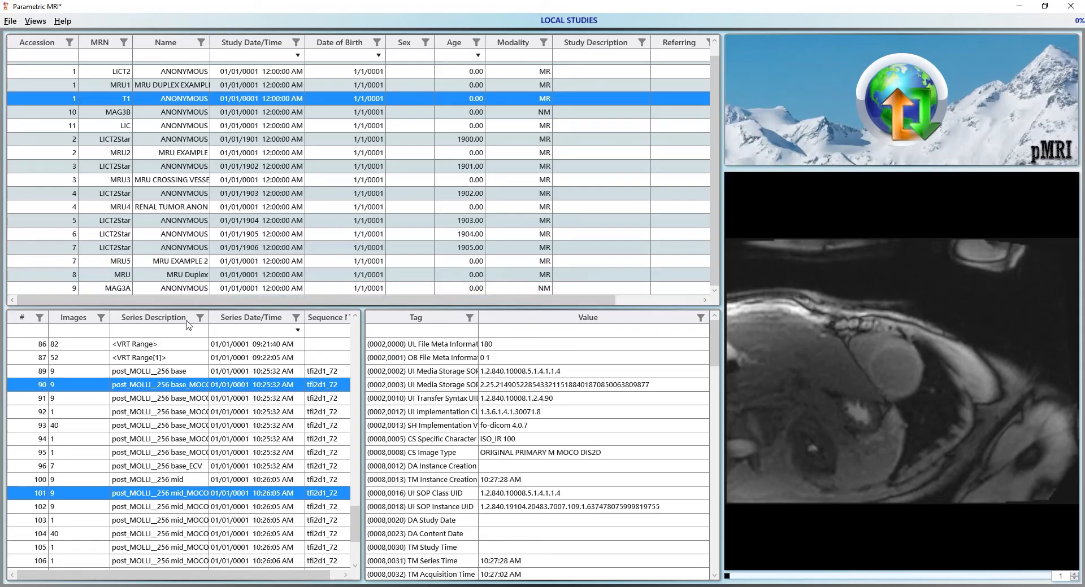
Load series 2, AX gre_12echos_liver, of the LIC study as a T2* liver iron analysis.
left_click(192, 124)
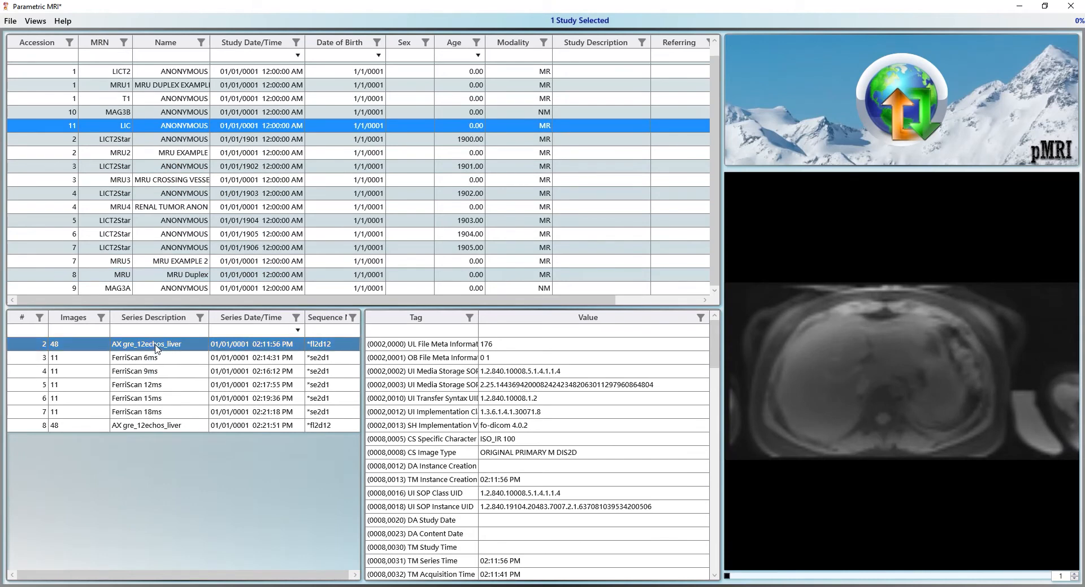
right_click(155, 345)
mouse_move(237, 370)
mouse_move(345, 389)
left_click(423, 411)
Load ANONYMOUS_T2Liver_000.pmri from File Explorer onto the T2* liver series and look through the slices to check the transferred ROI.
key("alt+Tab")
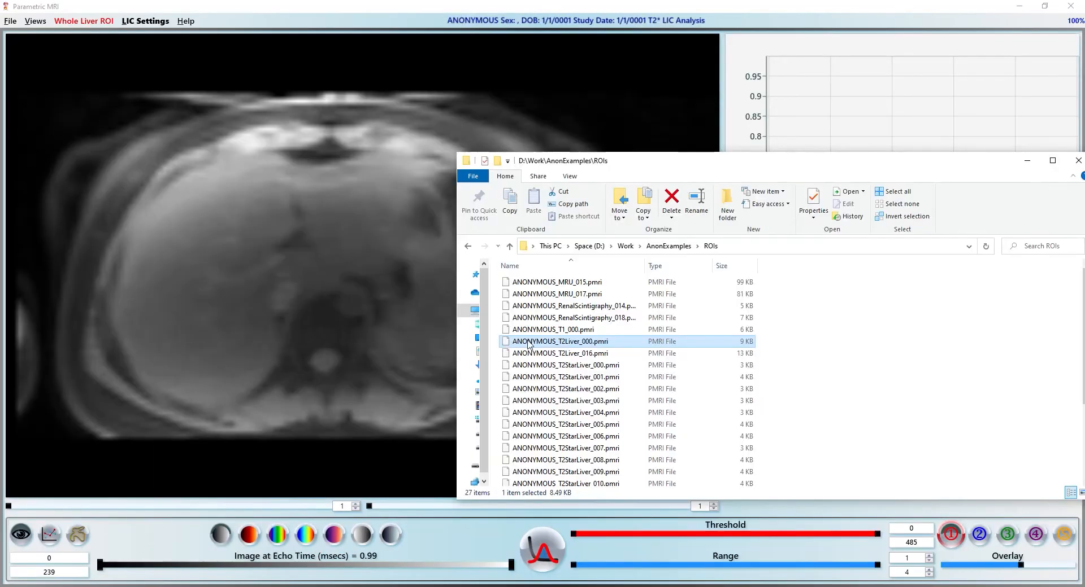
left_click_drag(269, 290, 269, 290)
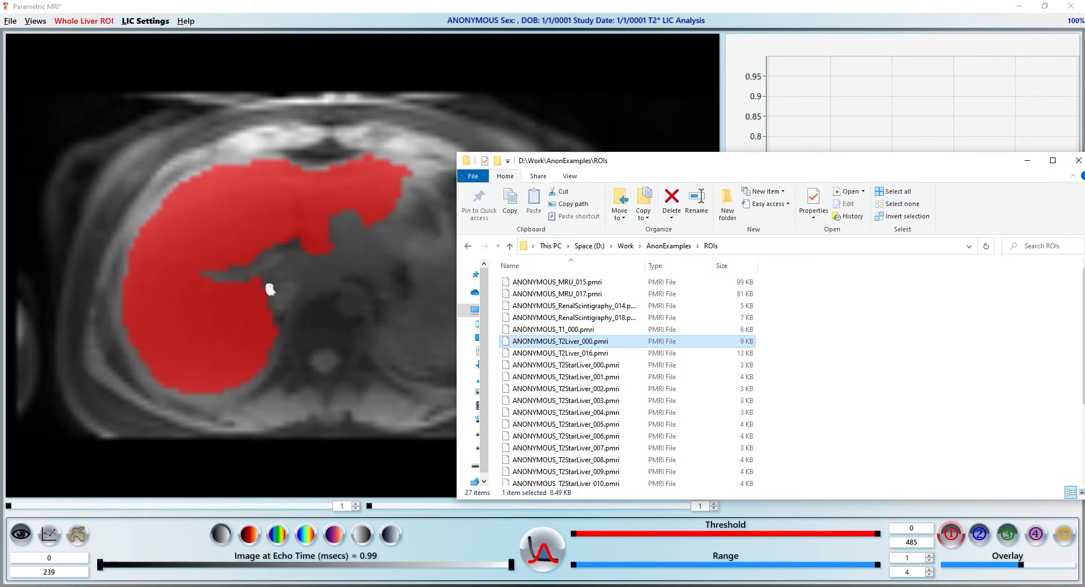
left_click(339, 337)
scroll(346, 343, "down", 3)
scroll(346, 343, "up", 3)
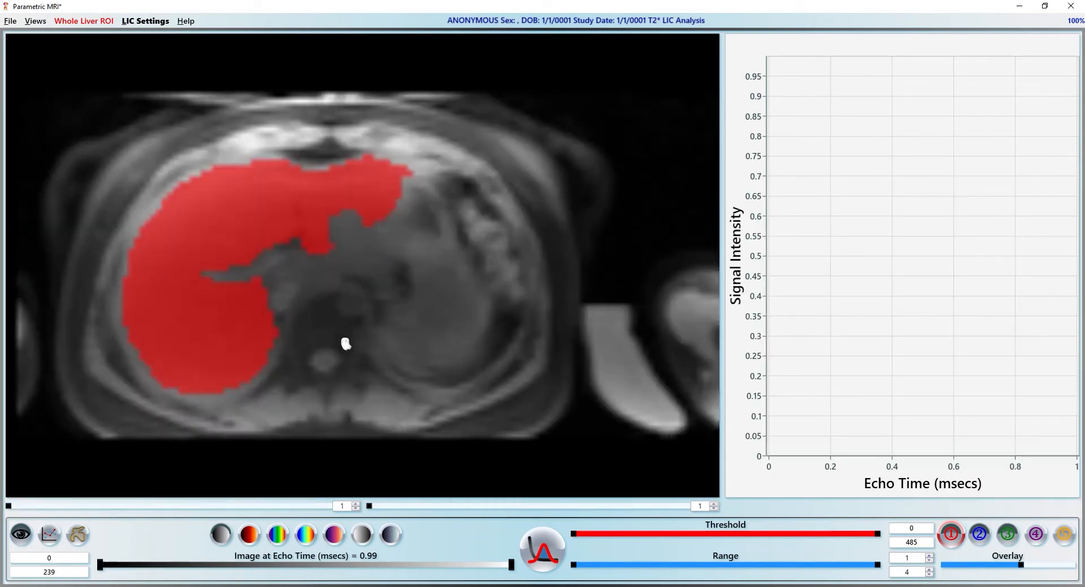
Plot the Whole Liver signal with the monoexponential fit and show the T2* LIC analysis results.
left_click(550, 545)
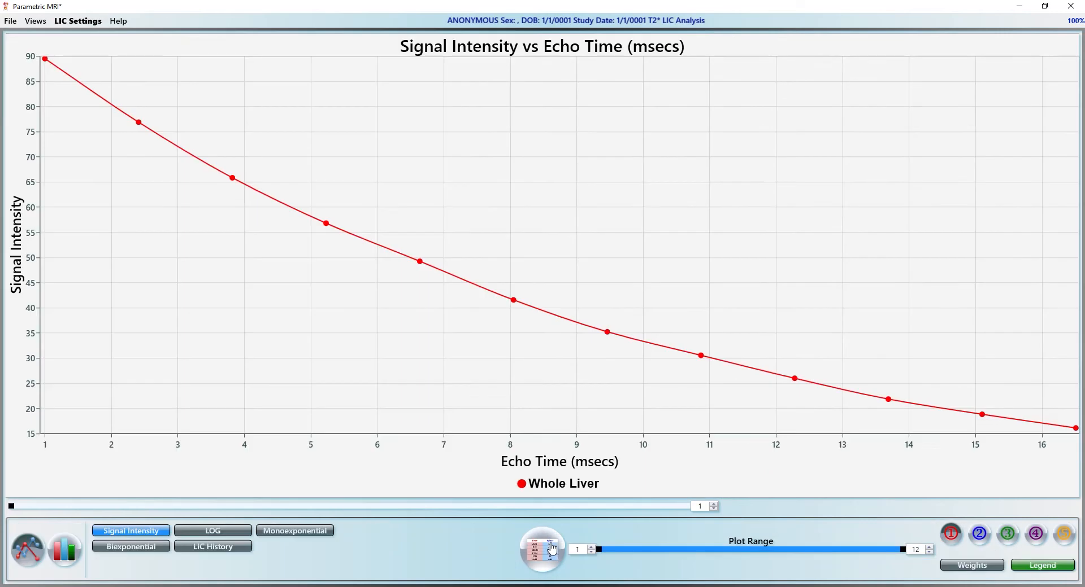
left_click(328, 534)
left_click(549, 561)
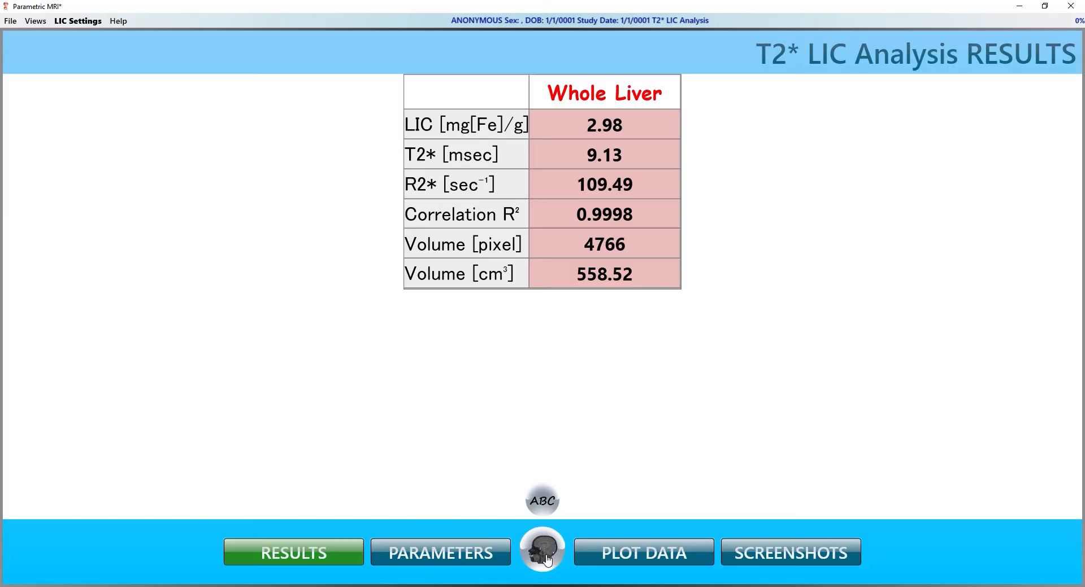
Return to the liver images and look through the slices and echo times with the Whole Liver ROI overlaid.
left_click(538, 548)
scroll(365, 308, "down", 4)
scroll(365, 308, "up", 4)
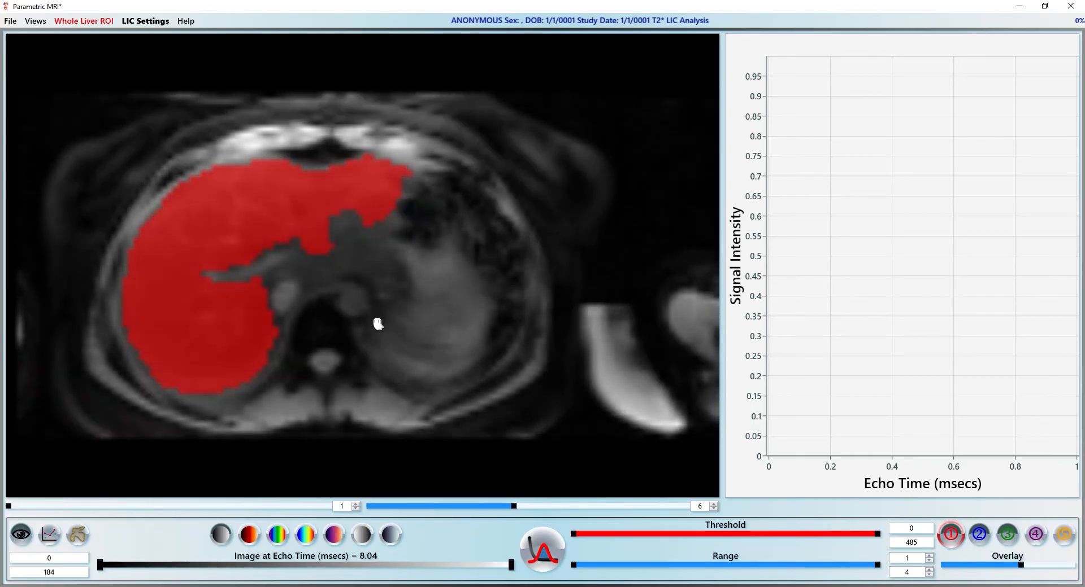
left_click_drag(378, 324, 355, 324)
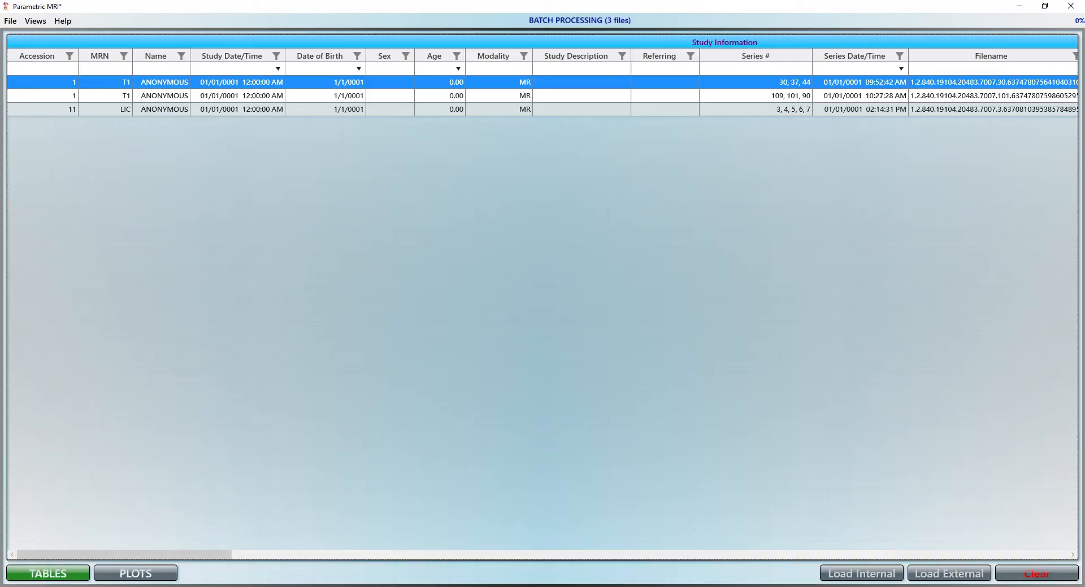
Load all .pmri files from the ROIs folder in File Explorer into the Batch Processing table.
left_click(189, 586)
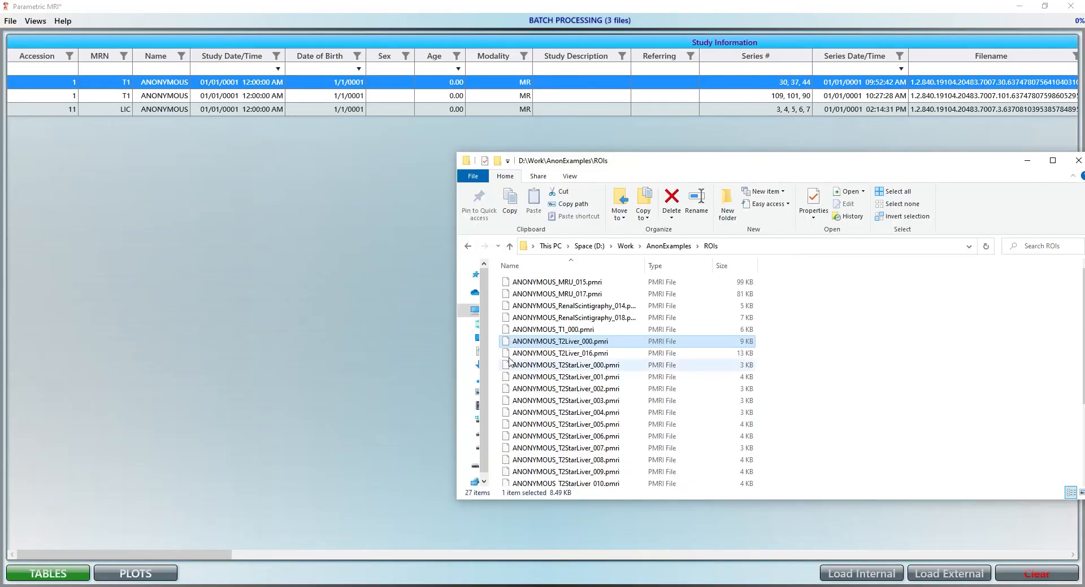
key("ctrl+a")
left_click_drag(563, 346, 234, 277)
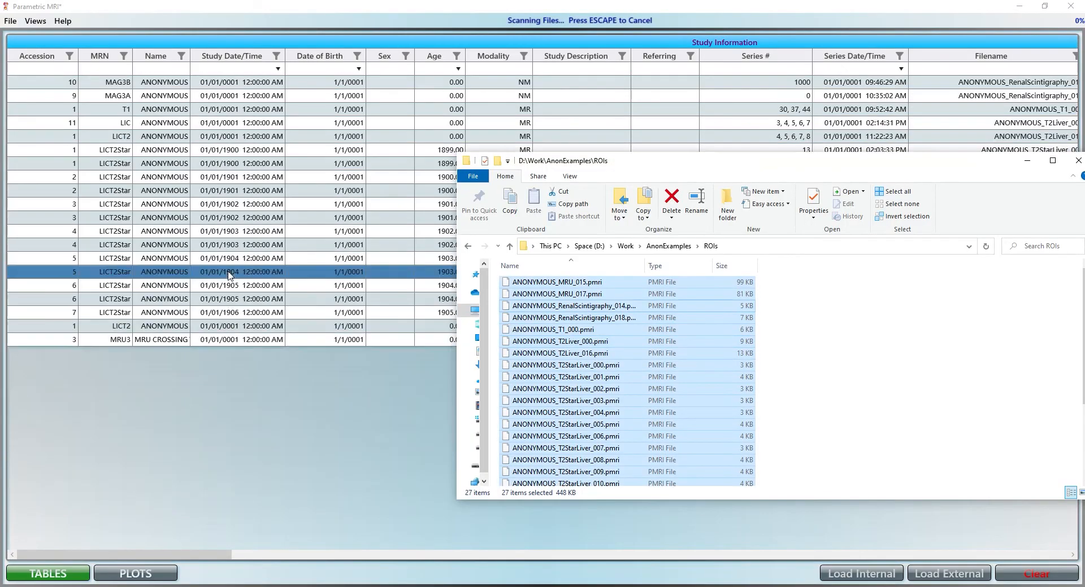
left_click(281, 219)
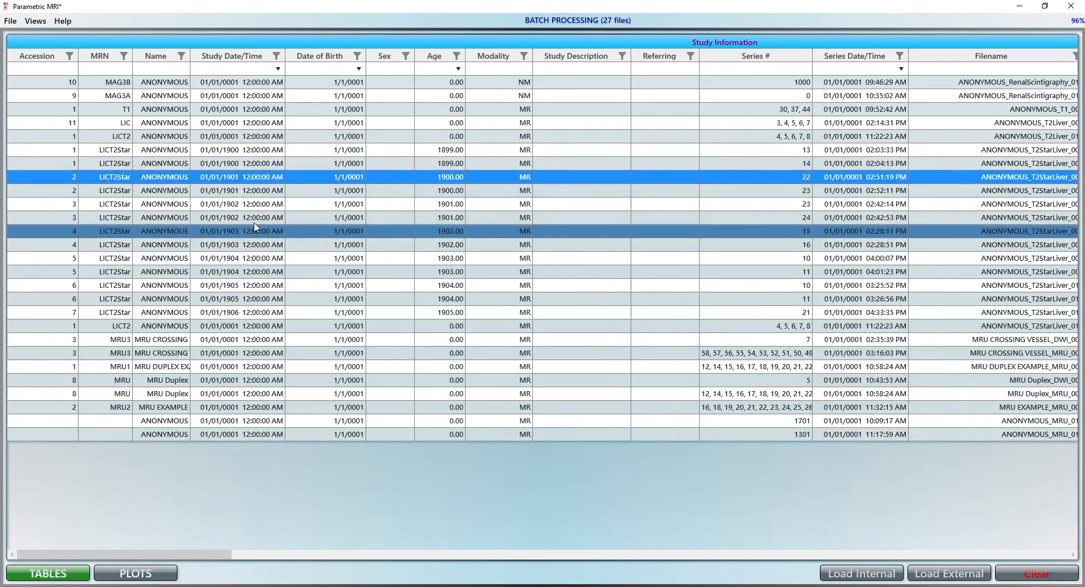
left_click(204, 180)
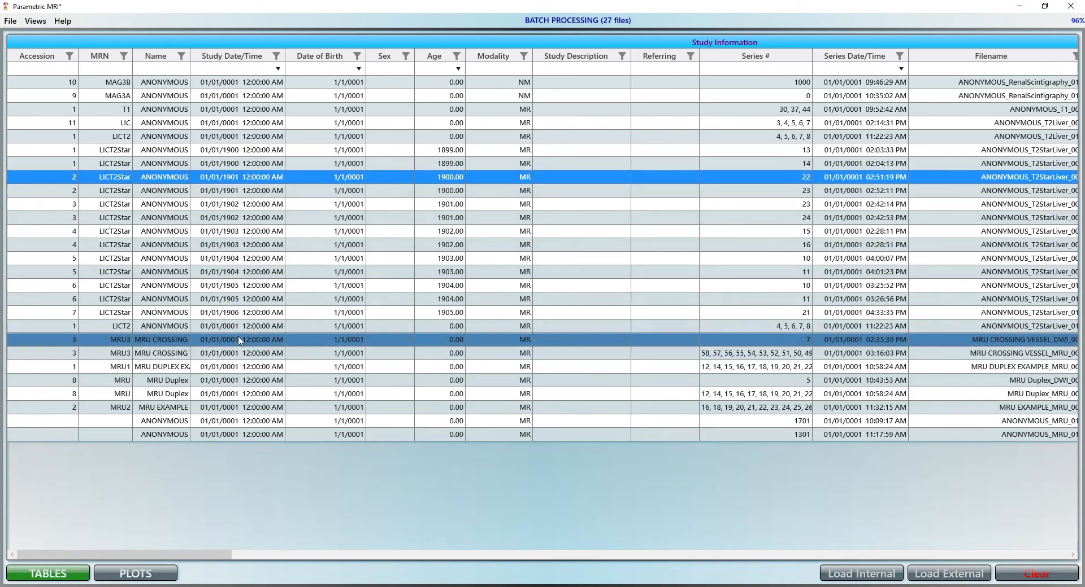
Load the full case of the MRU DUPLEX EXAMPLE analysis and look through its slices to check the ROIs.
right_click(244, 370)
left_click(296, 379)
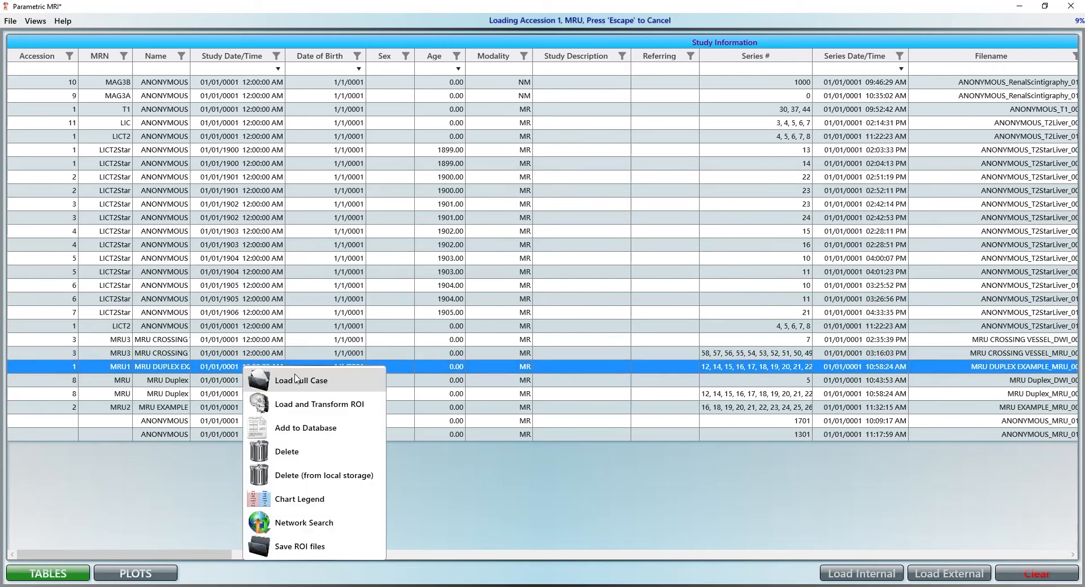
scroll(329, 302, "up", 8)
scroll(328, 305, "down", 8)
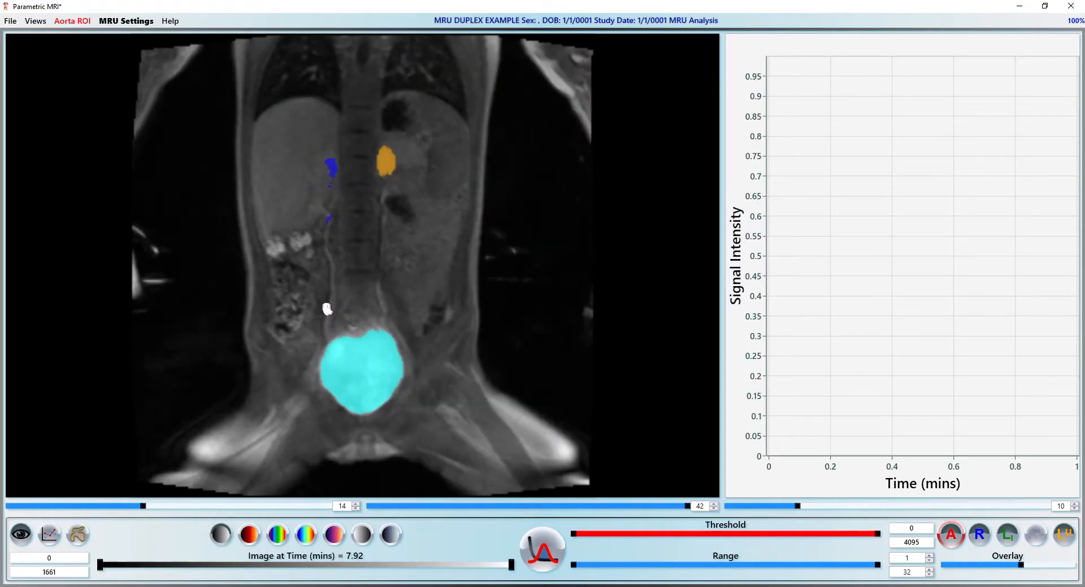
scroll(328, 309, "up", 9)
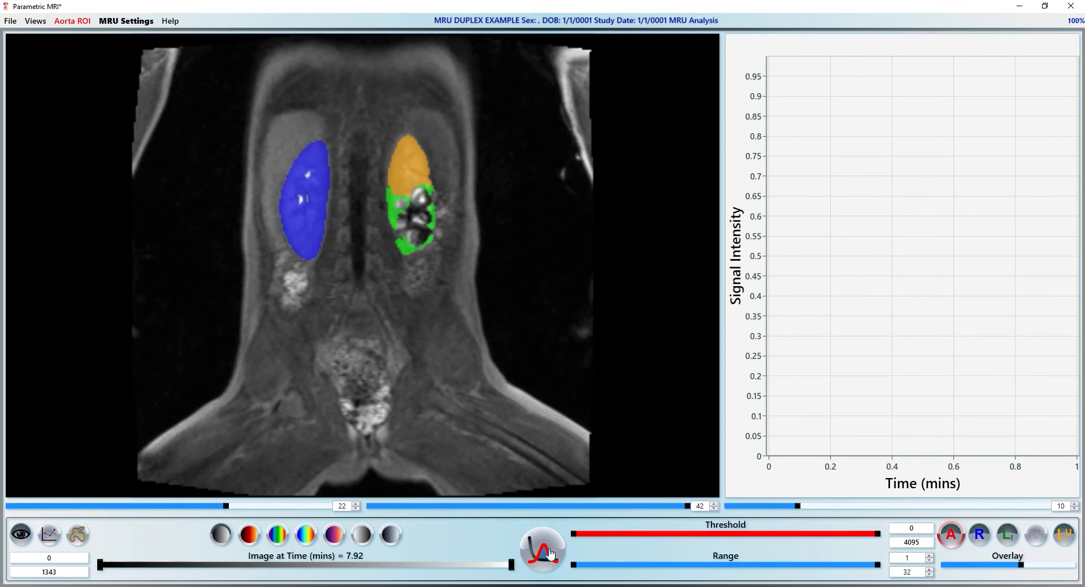
Step through the duplex case's plot and results views, recheck the ROI slices, and return to the Batch Processing table.
left_click(548, 553)
left_click(548, 553)
left_click(547, 556)
scroll(399, 370, "down", 8)
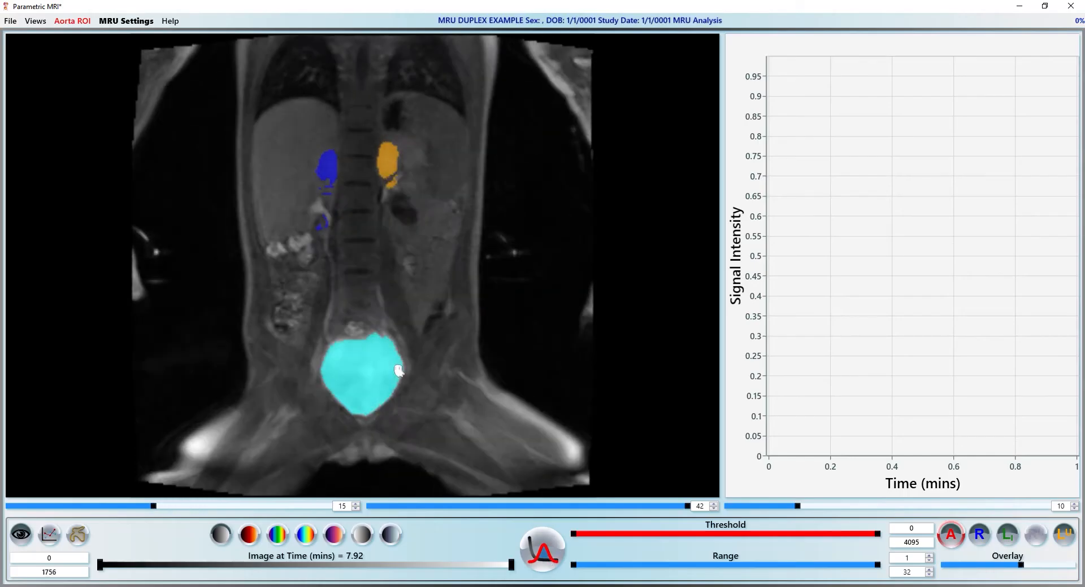
scroll(398, 370, "up", 3)
double_click(397, 361)
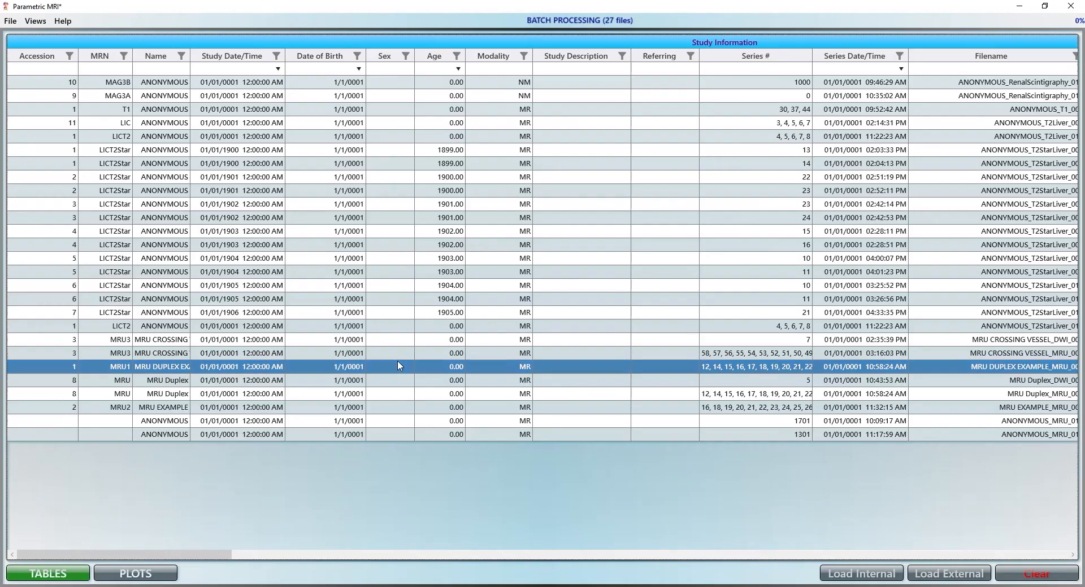
Select all analyses in the Batch Processing table and add them to the database.
right_click(395, 229)
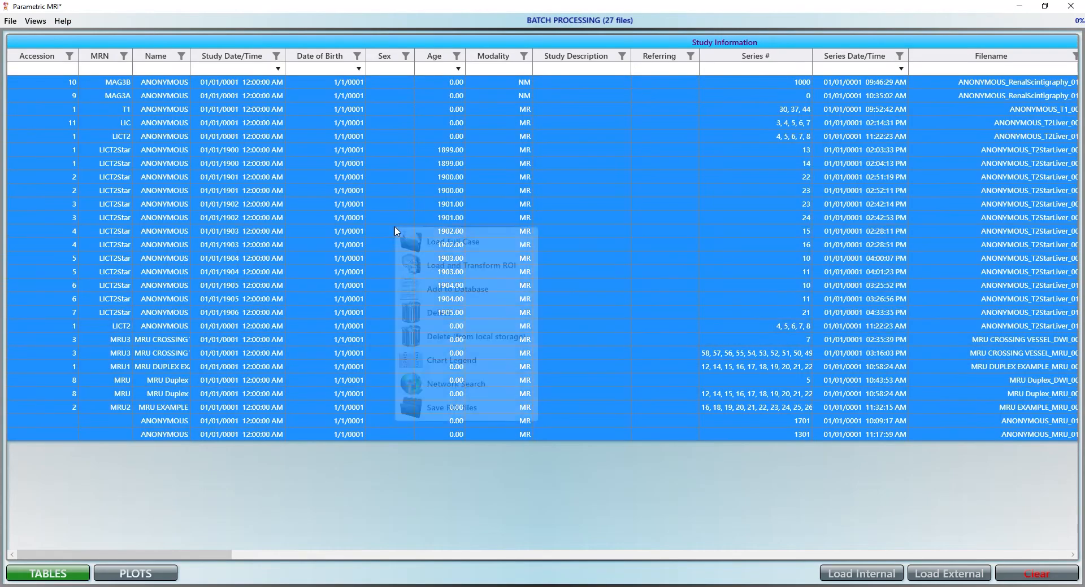
left_click(467, 291)
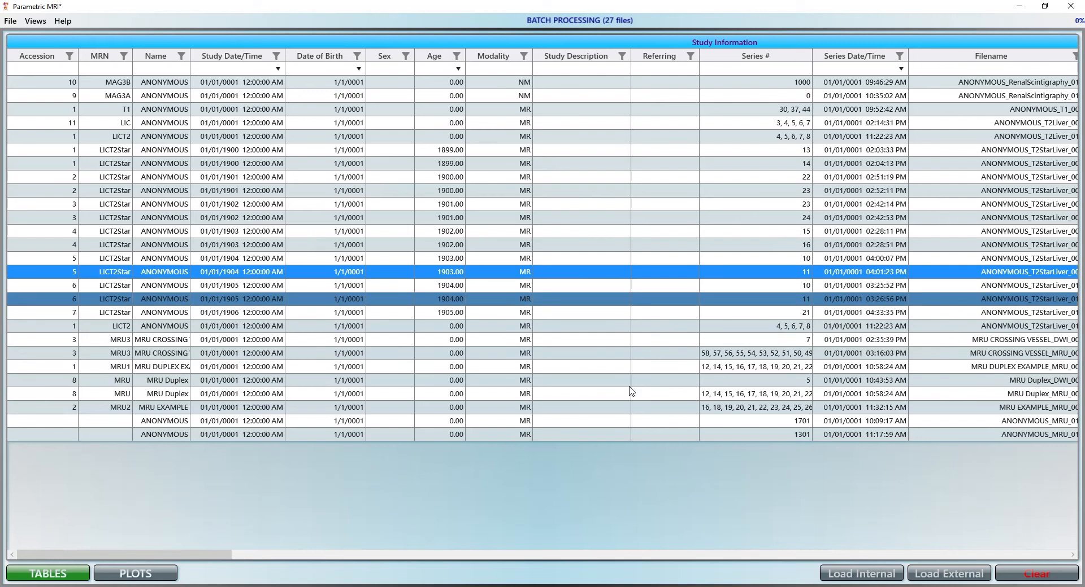
Filter the Batch Processing table by the Analysis Type "mru".
left_click_drag(214, 561, 296, 561)
left_click(795, 69)
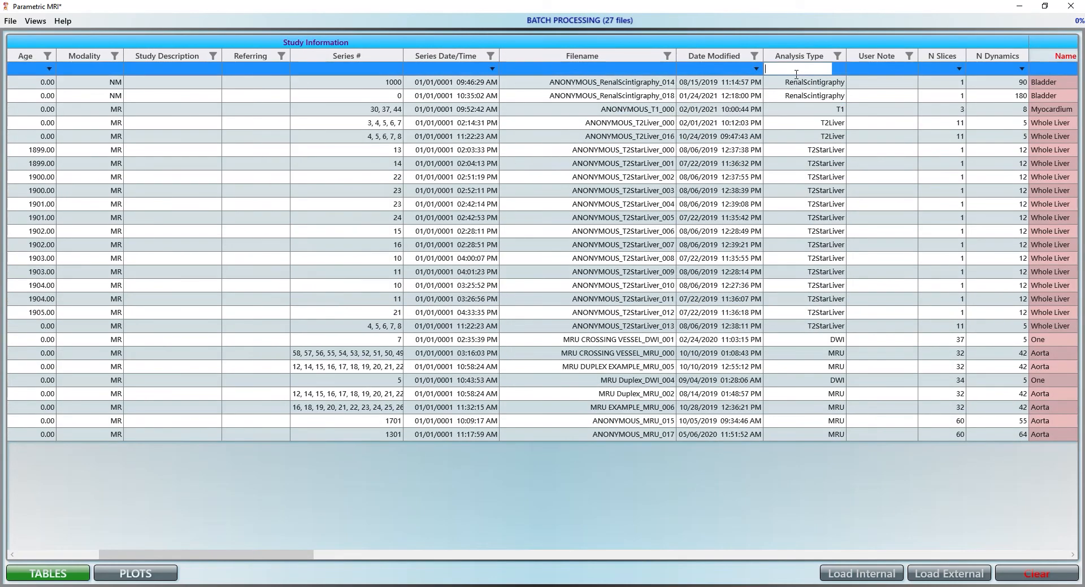
type("mru")
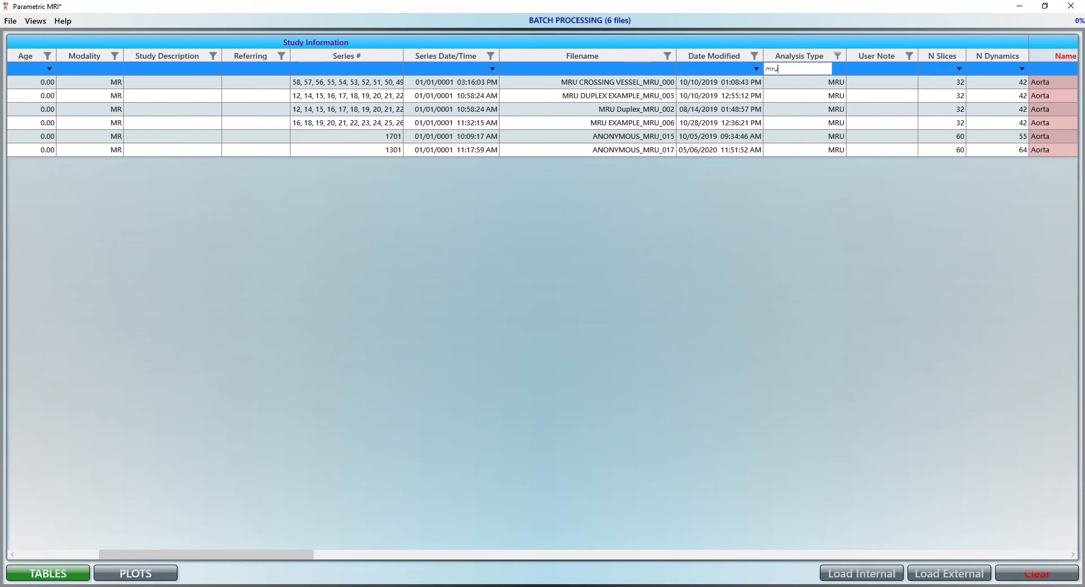
left_click(775, 96)
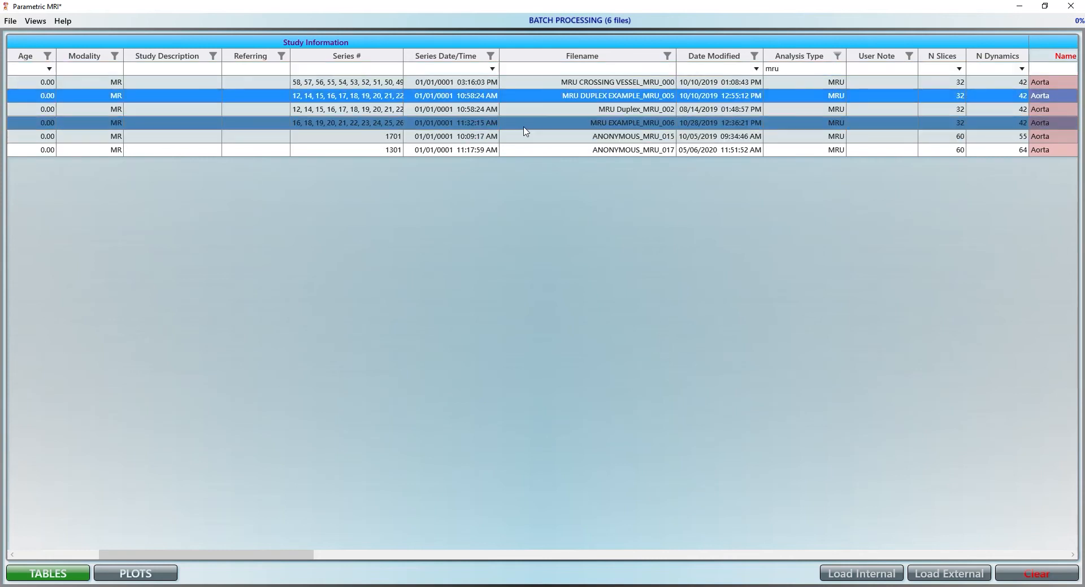
Select all filtered MRU analyses, view the operations available for them, and copy their table data into the Excel worksheet.
key("ctrl+a")
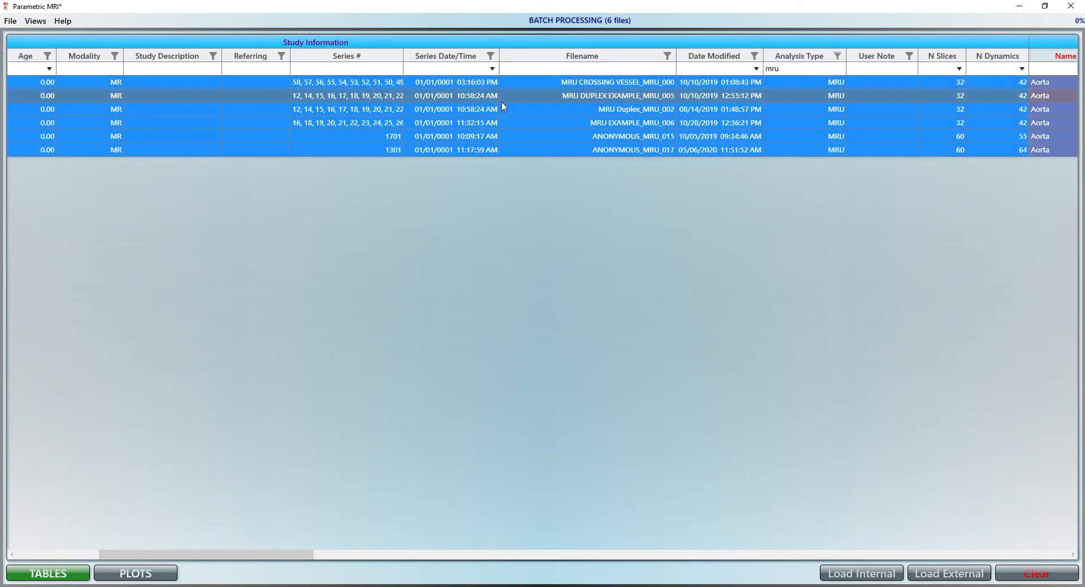
right_click(501, 102)
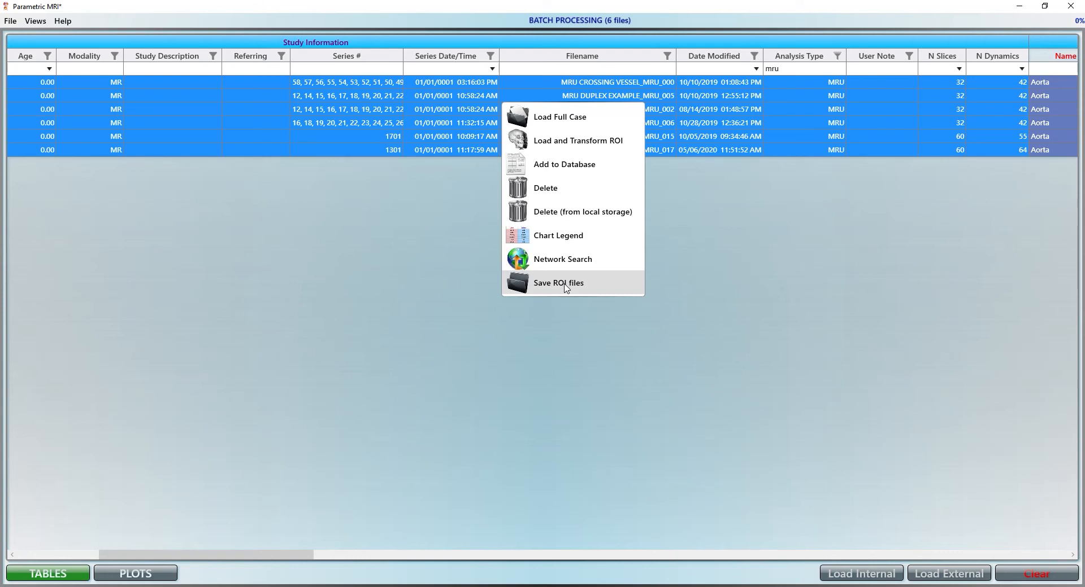
left_click(328, 267)
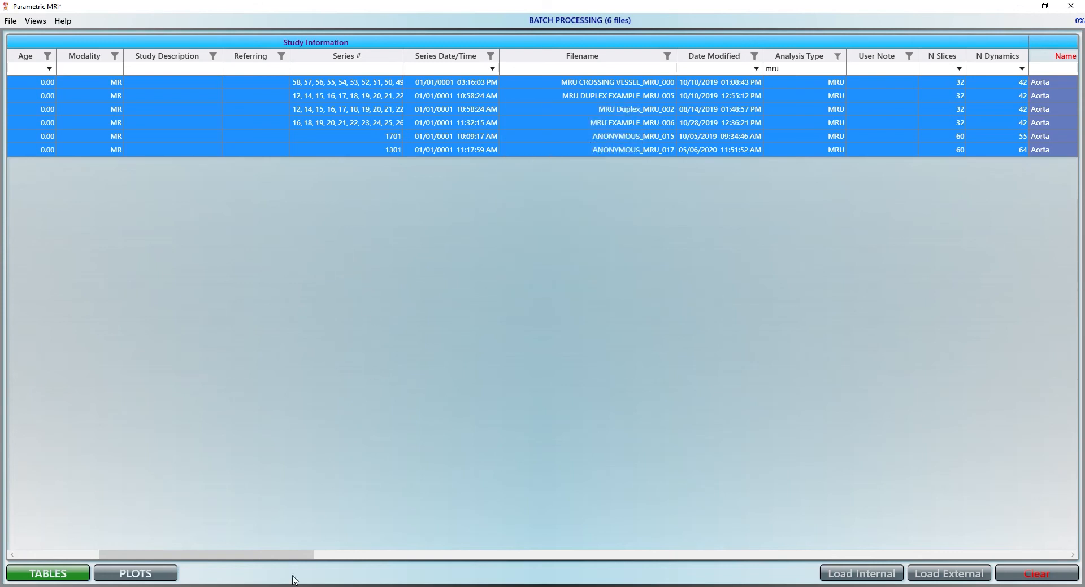
key("alt+Tab")
key("ctrl+v")
left_click(300, 196)
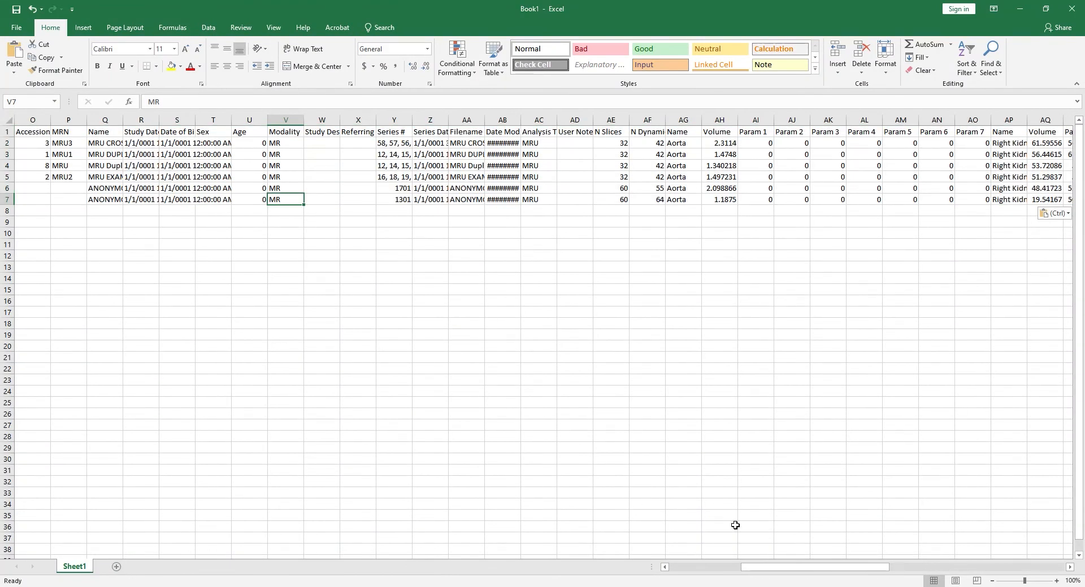
Look up the MR Urography Param 2 definition in the pMRI Instructions Manual and examine the right kidney's Param 2 column in Excel.
mouse_move(845, 568)
left_mouse_down()
mouse_move(887, 568)
mouse_move(825, 567)
mouse_move(886, 568)
mouse_move(841, 568)
left_mouse_up()
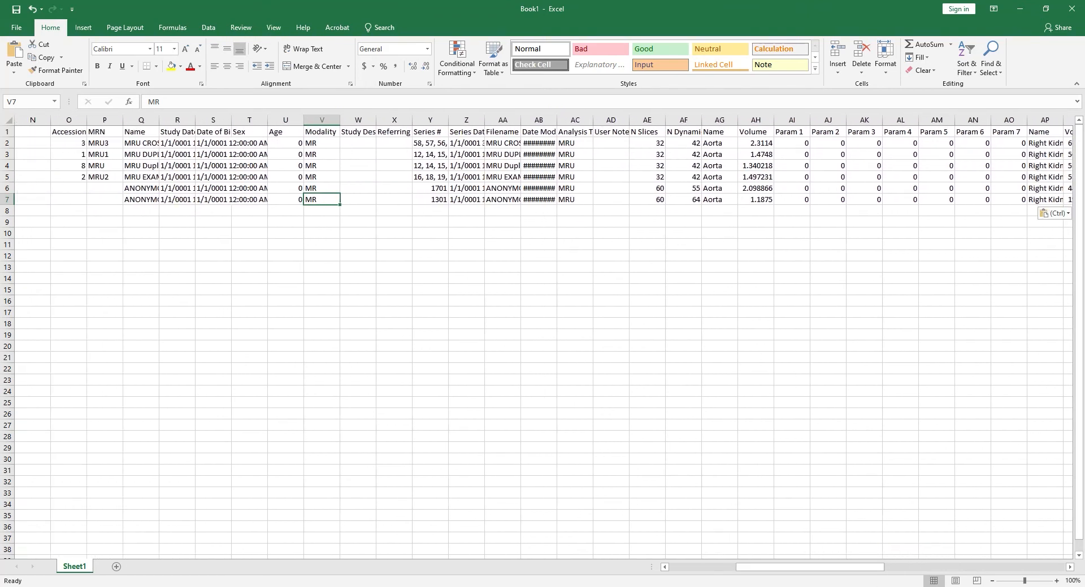
key("alt+Tab")
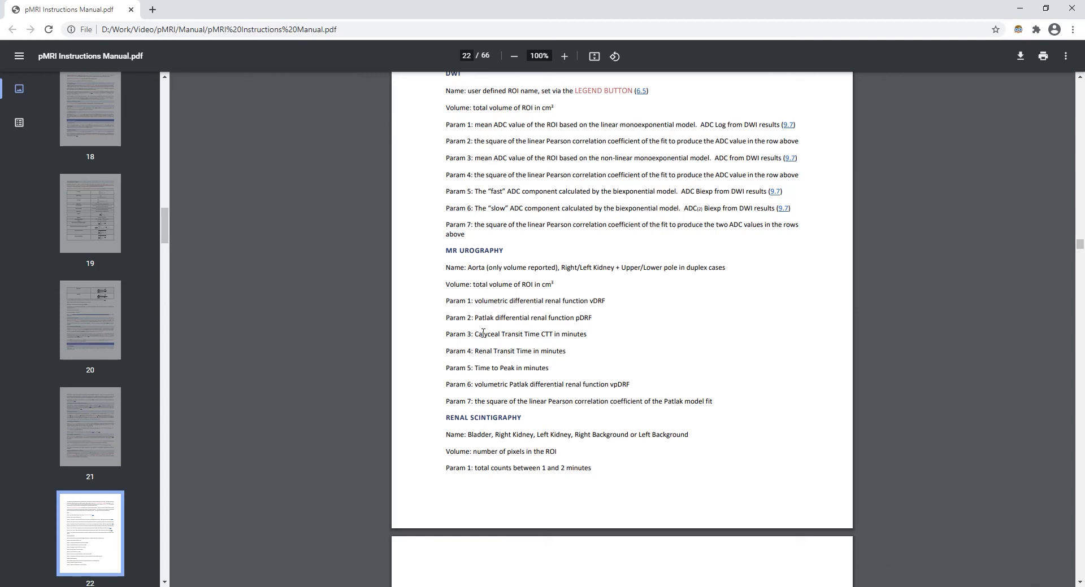
left_click_drag(476, 318, 618, 317)
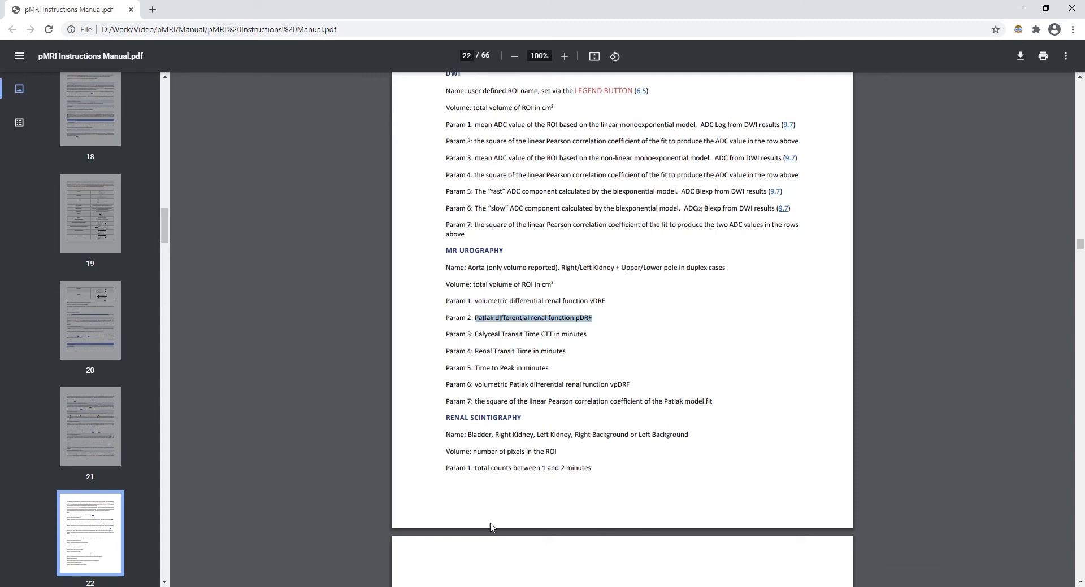
key("alt+Tab")
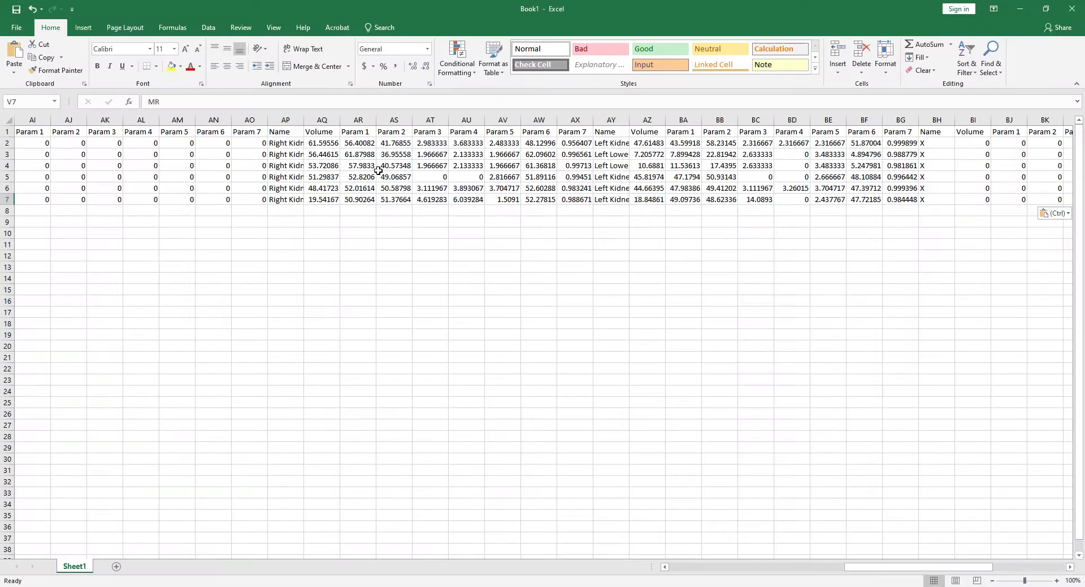
left_click(393, 155)
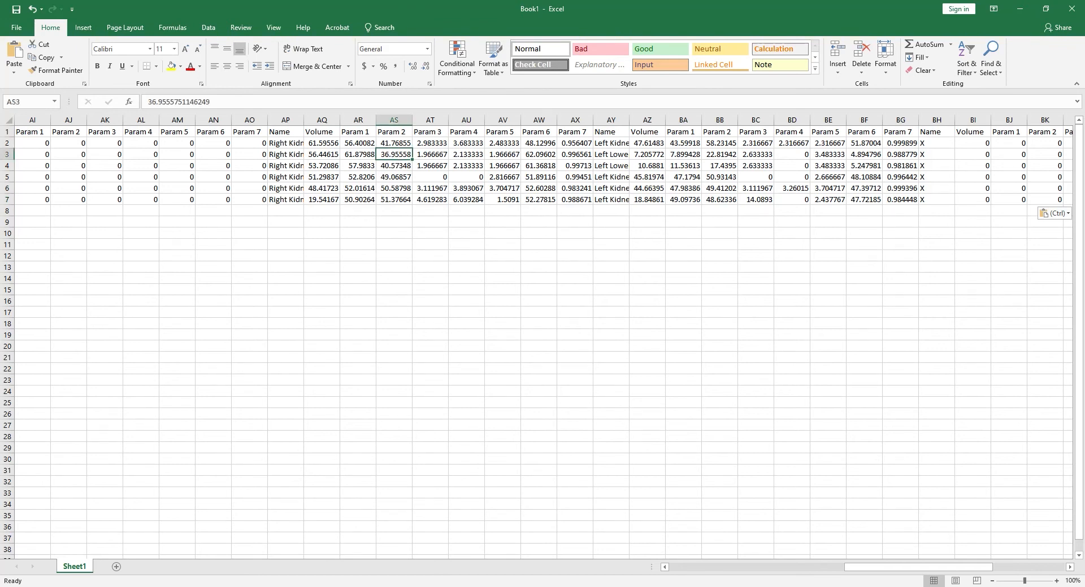
Switch back to Parametric MRI and clear the Analysis Type filter from the Batch Processing table.
key("alt+Tab")
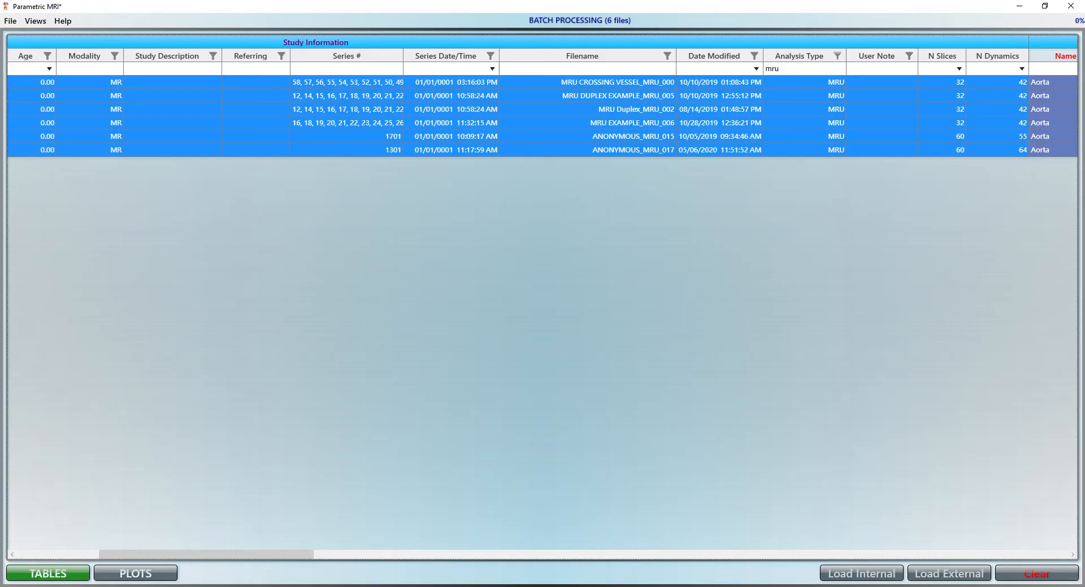
left_click(238, 123)
left_click(792, 67)
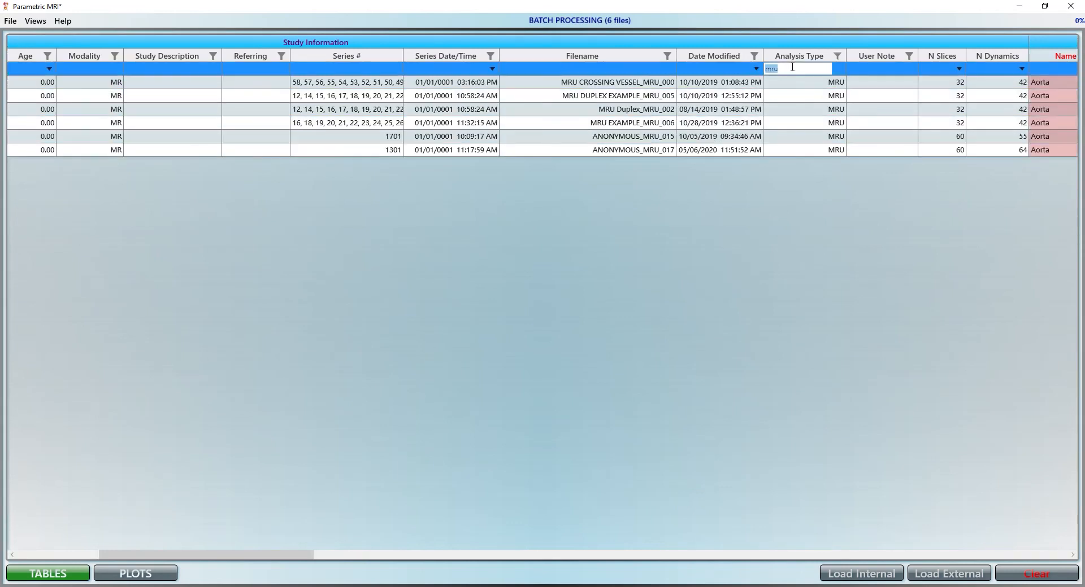
key("BackSpace")
left_click(652, 177)
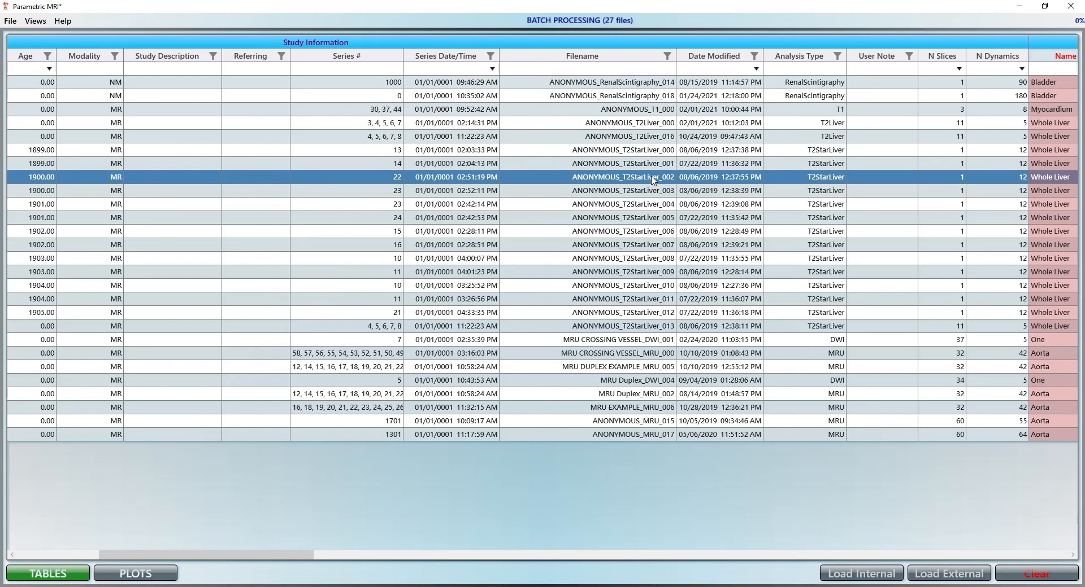
Show the batch plots and copy the data of the T1 study's Myocardium and Blood Pool curves into a new Excel sheet.
left_click(148, 574)
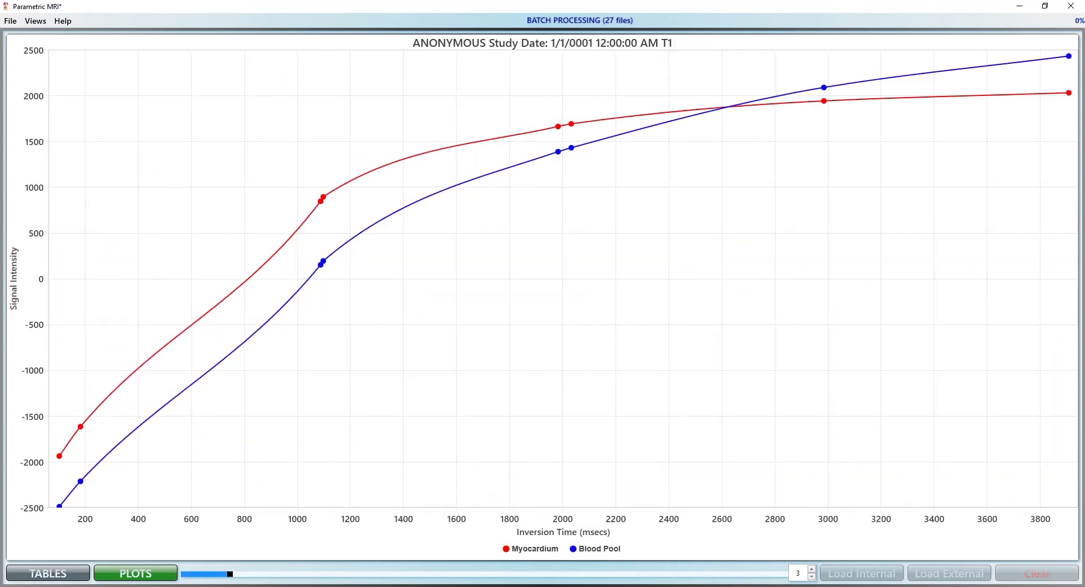
left_click(296, 542)
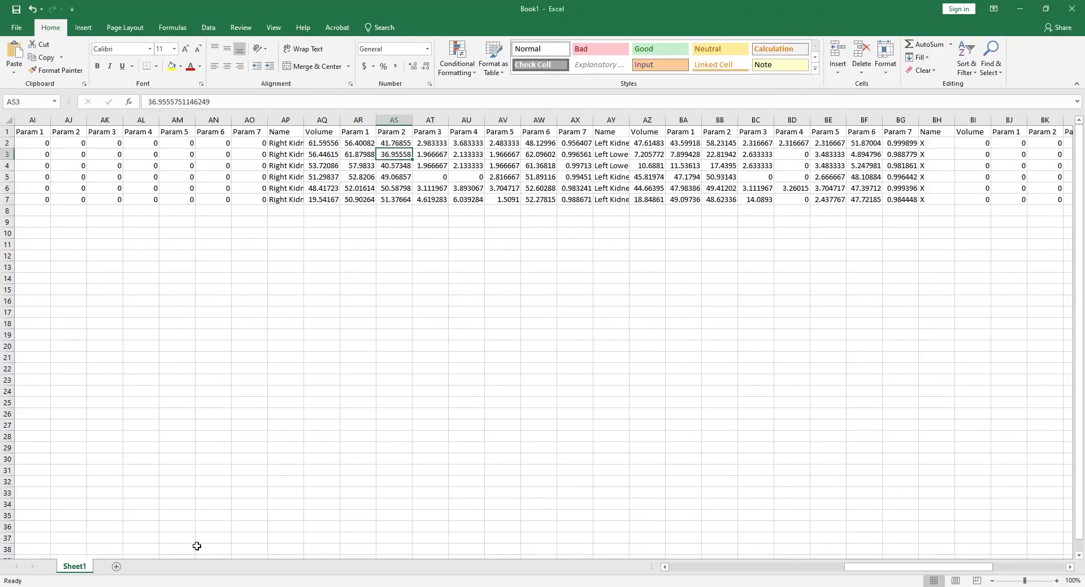
left_click(116, 567)
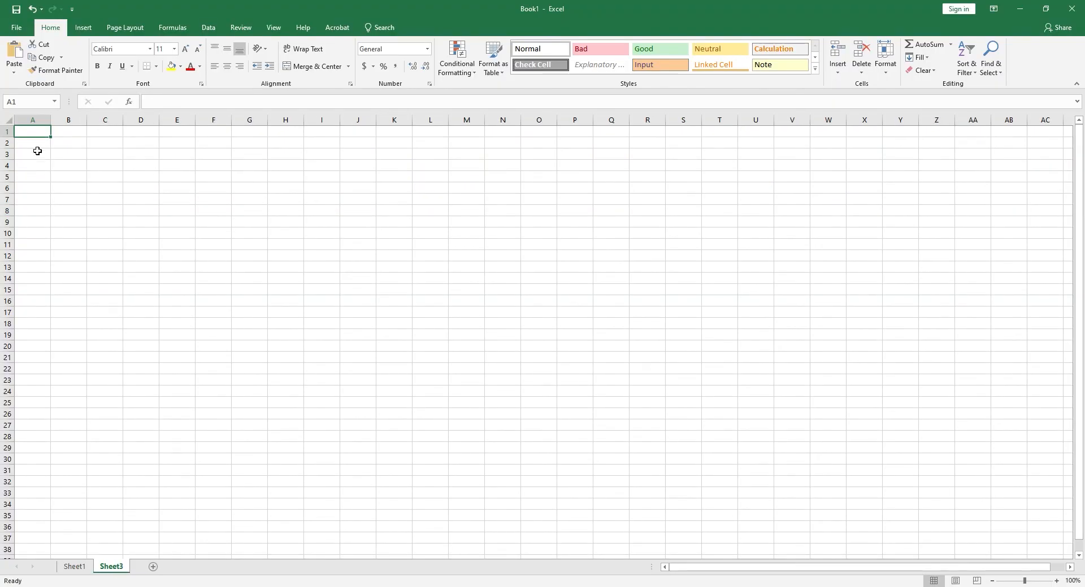
type("ANONYMOUS Study Date: 1/1/0001 12:00:00 AM T1 Inversion\tMyocardiu\tBlood Pool 100\t-1931.2\t-2484.12 180\t-1610.28\t-2206.49 1085\t851.0892\t156.4212 1095\t899.0103\t199.2714 1980\t1666.974\t1392.174 2030\t1696.03\t1435.236 2982\t1946.721\t2093.552 3905\t2035.122\t2436.538")
Insert a scatter chart with straight lines from the T1 data in A2:C10 and choose a different chart style.
left_click_drag(35, 144, 107, 234)
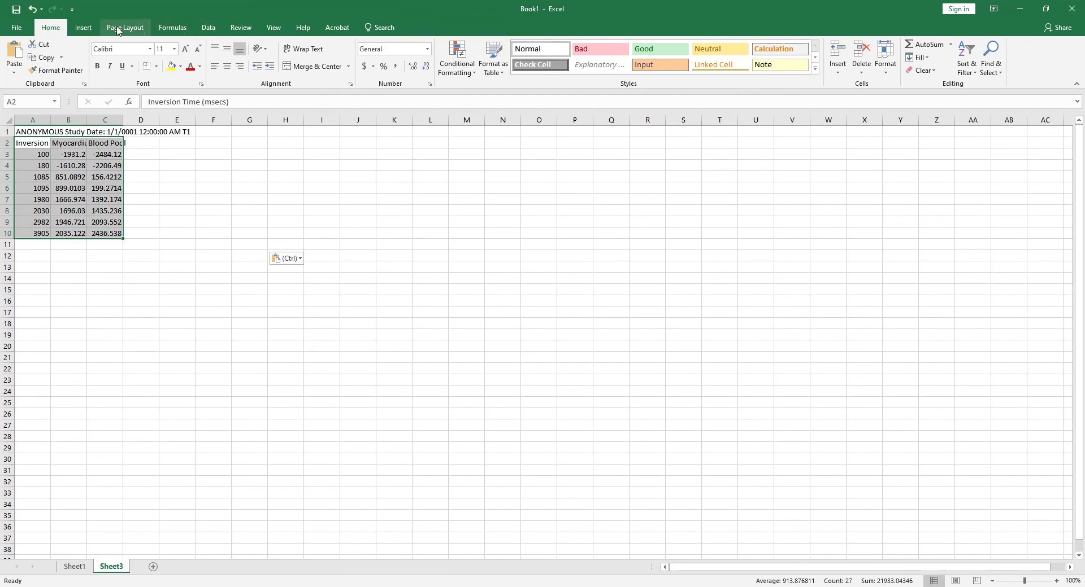
left_click(82, 29)
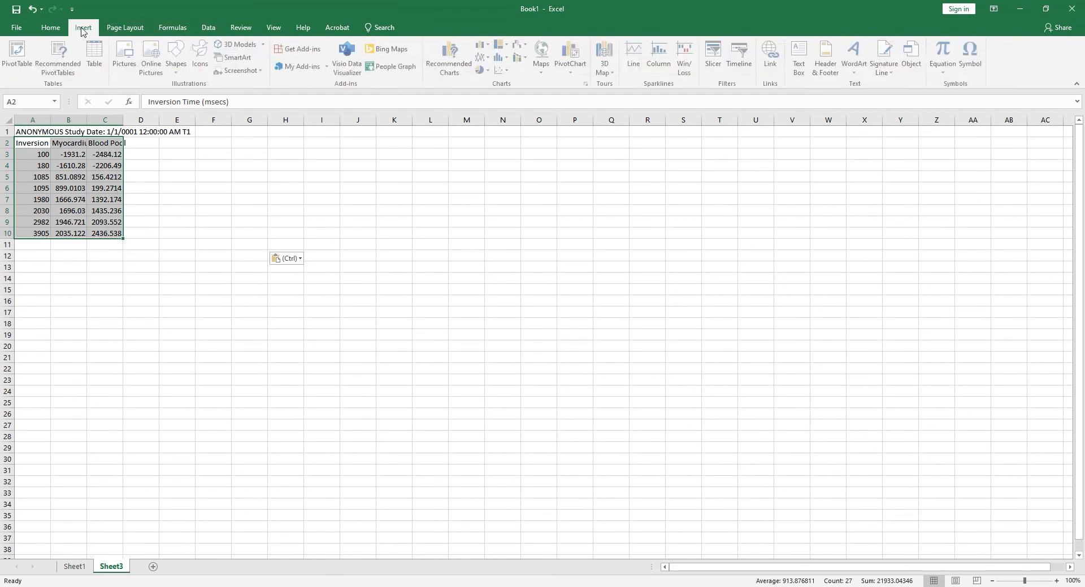
left_click(502, 70)
left_click(573, 106)
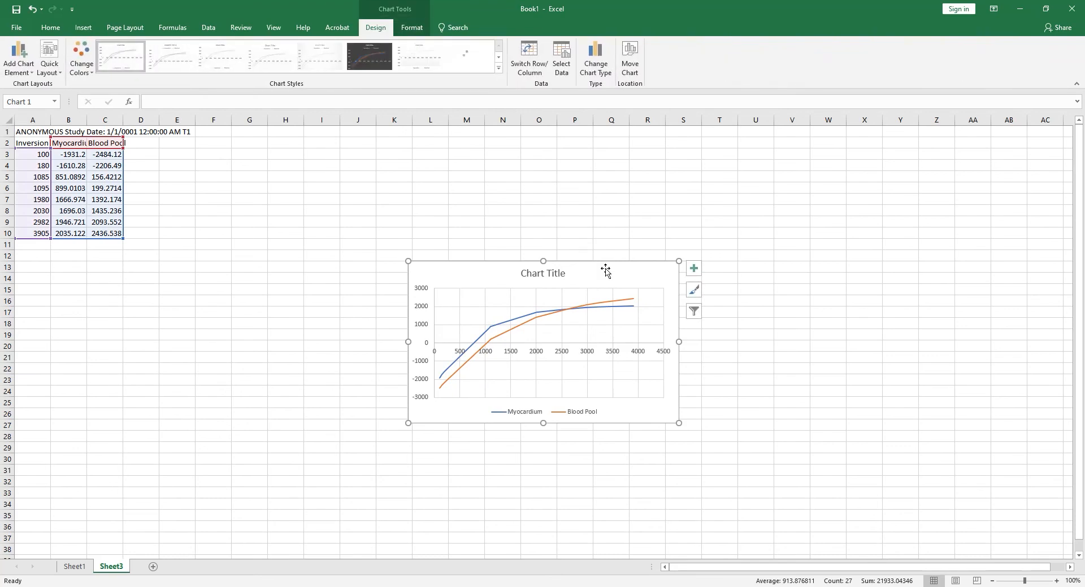
left_click(464, 56)
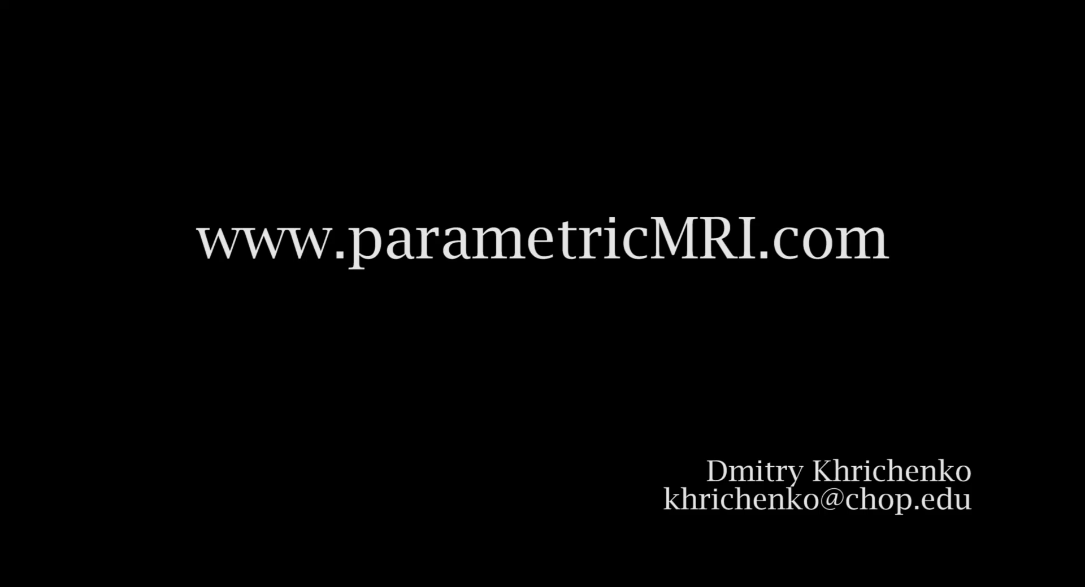